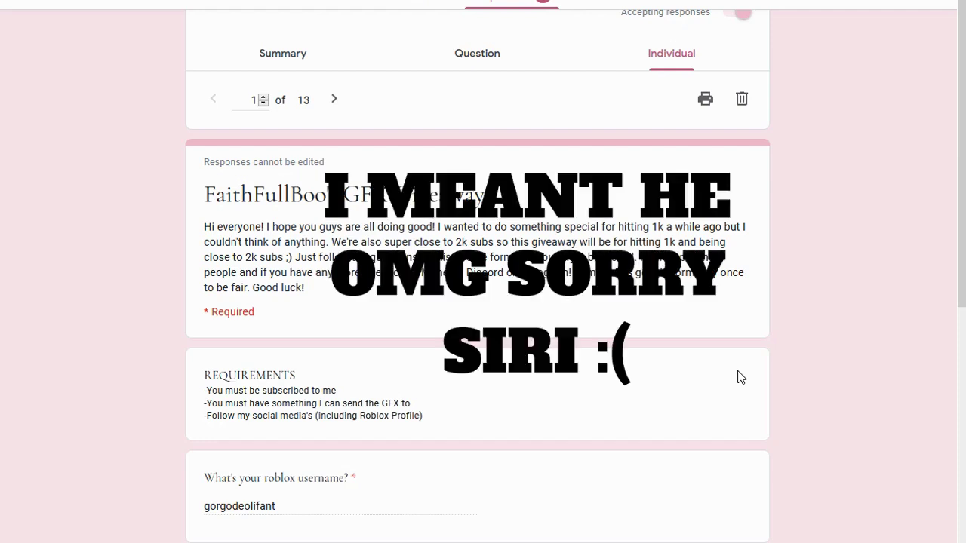
- Open response 11 of the giveaway form and review its username, contact, background and pose answers
{"action": "double_click", "coordinate": [255, 100]}
{"action": "type", "text": "11"}
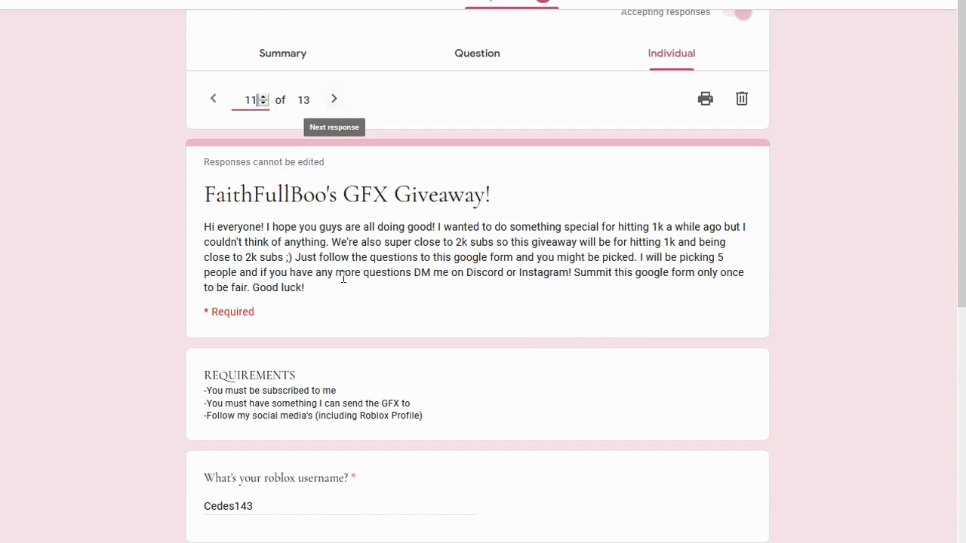
{"action": "scroll", "coordinate": [343, 278], "scroll_direction": "down", "scroll_amount": 6}
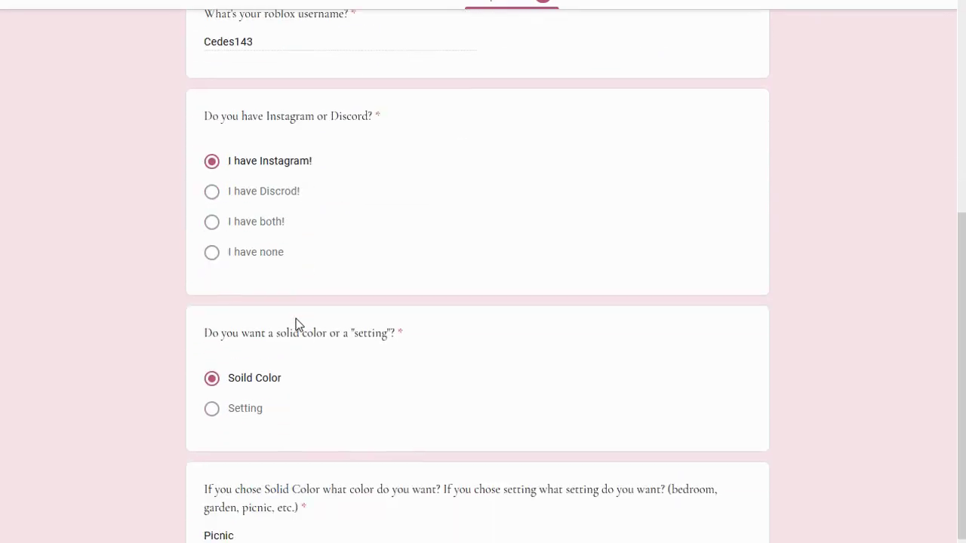
{"action": "scroll", "coordinate": [296, 318], "scroll_direction": "up", "scroll_amount": 1}
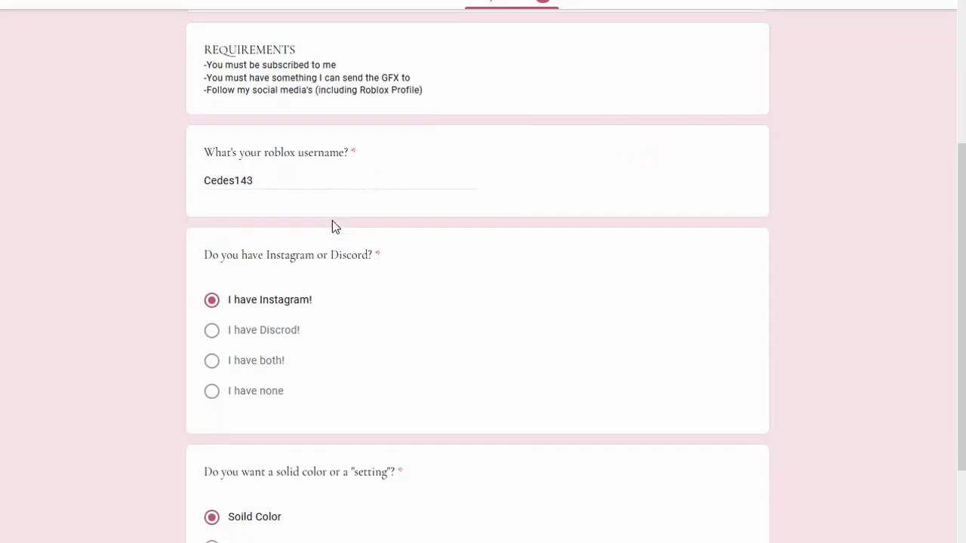
{"action": "scroll", "coordinate": [606, 389], "scroll_direction": "down", "scroll_amount": 3}
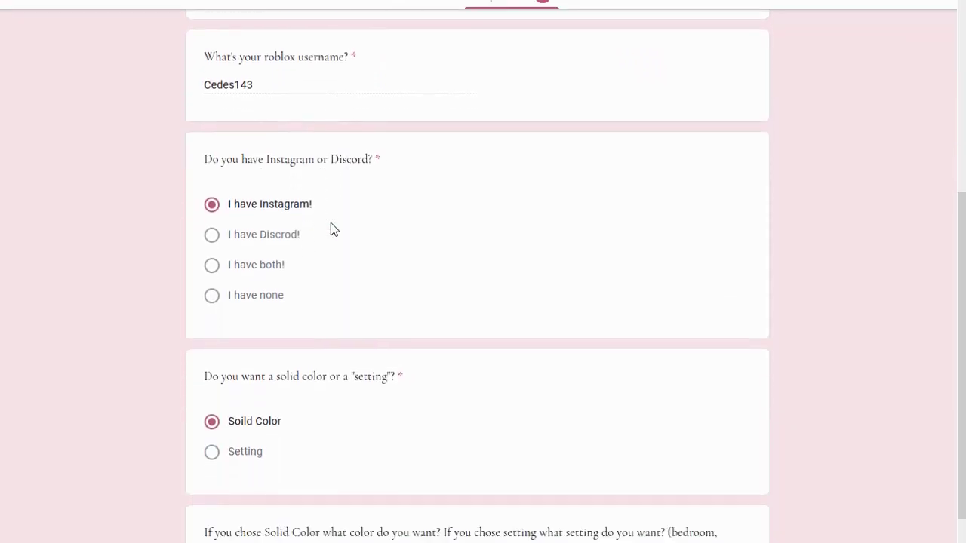
{"action": "scroll", "coordinate": [287, 294], "scroll_direction": "down", "scroll_amount": 1}
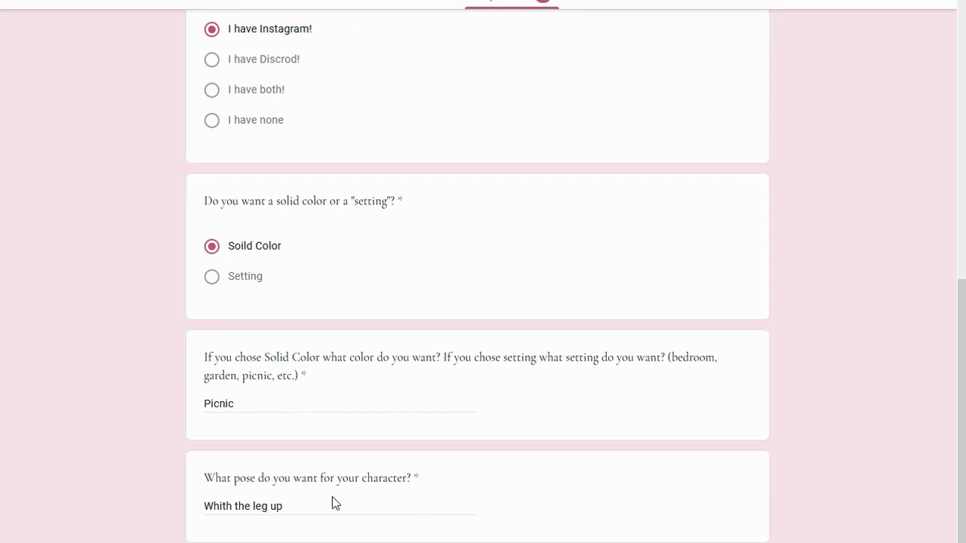
{"action": "scroll", "coordinate": [369, 451], "scroll_direction": "up", "scroll_amount": 3}
{"action": "scroll", "coordinate": [372, 451], "scroll_direction": "down", "scroll_amount": 2}
{"action": "scroll", "coordinate": [372, 451], "scroll_direction": "down", "scroll_amount": 1}
{"action": "scroll", "coordinate": [372, 451], "scroll_direction": "up", "scroll_amount": 6}
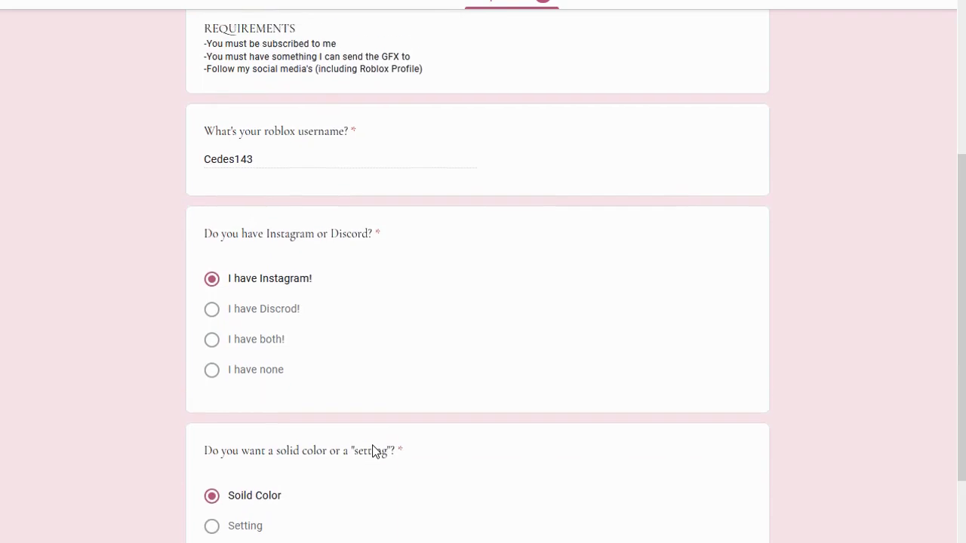
{"action": "scroll", "coordinate": [372, 450], "scroll_direction": "up", "scroll_amount": 3}
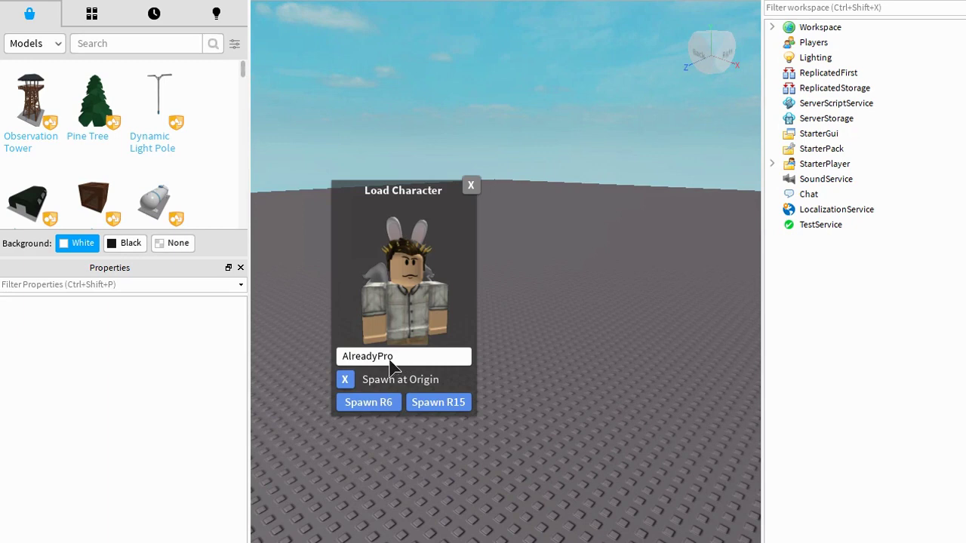
- Copy the entrant's Roblox username from the form response into the Load Character username in Roblox Studio
{"action": "left_click_drag", "start_coordinate": [388, 358], "coordinate": [355, 361]}
{"action": "key", "text": "BackSpace"}
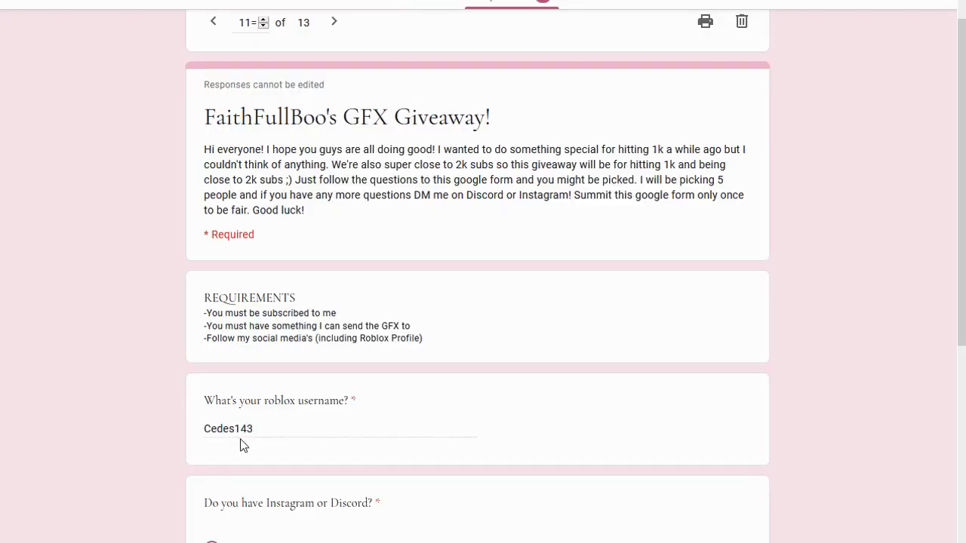
{"action": "left_click_drag", "start_coordinate": [247, 429], "coordinate": [159, 436]}
{"action": "key", "text": "ctrl+c"}
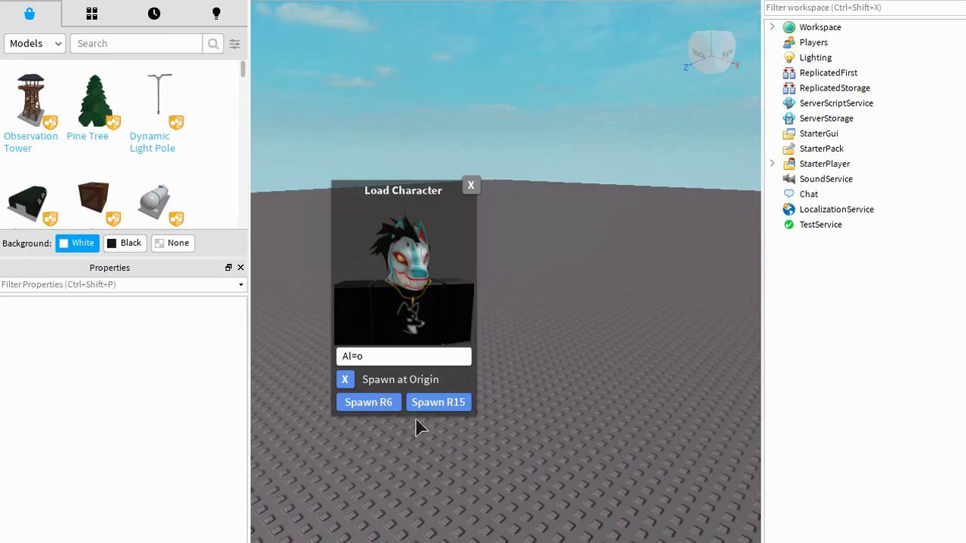
{"action": "left_click_drag", "start_coordinate": [370, 362], "coordinate": [323, 363]}
{"action": "key", "text": "ctrl+v"}
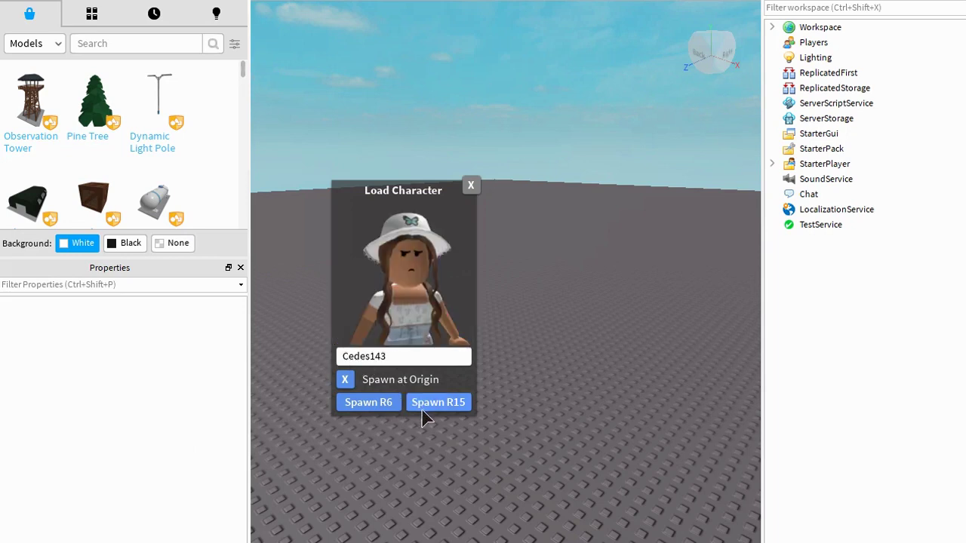
- Spawn the entrant's character as R6 at the origin, close Load Character and frame the avatar from the front
{"action": "left_click", "coordinate": [375, 404]}
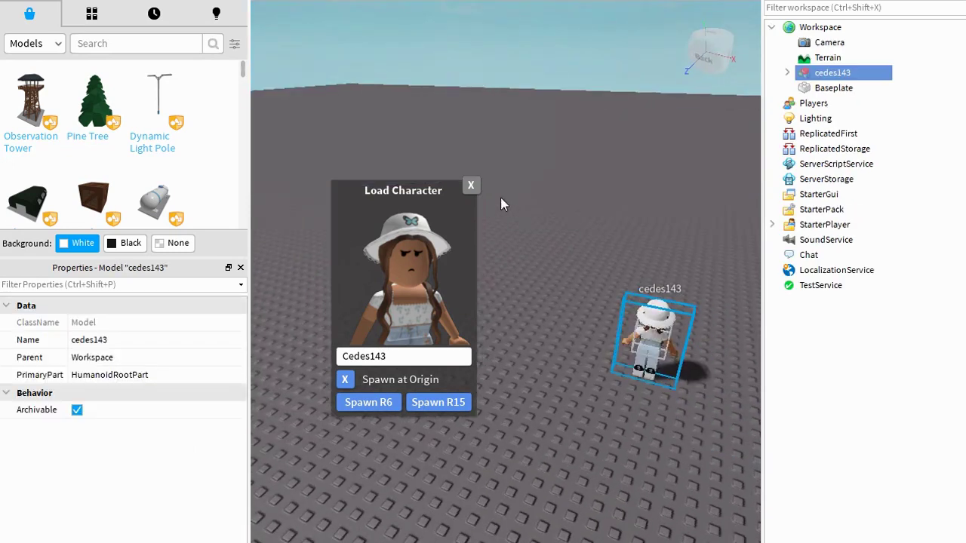
{"action": "left_click", "coordinate": [469, 186]}
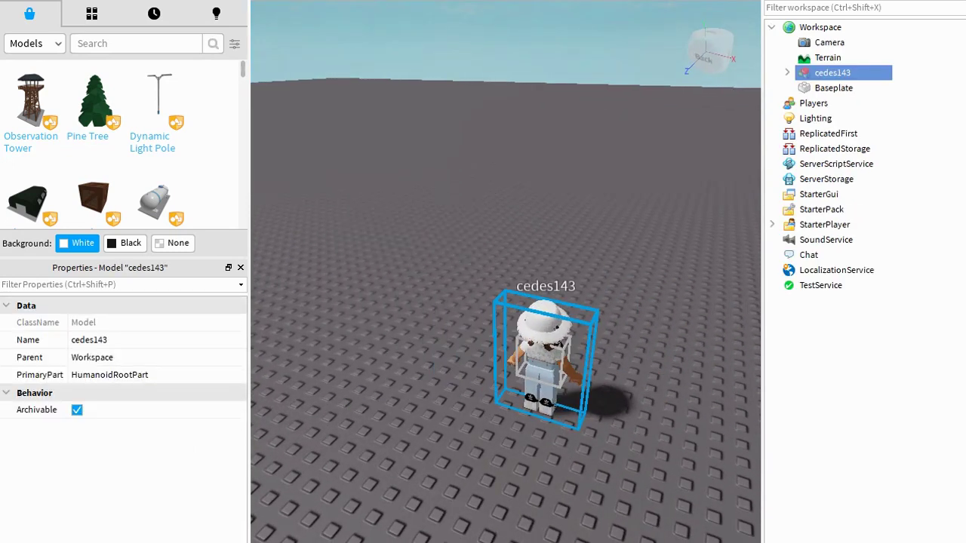
{"action": "key", "text": "f"}
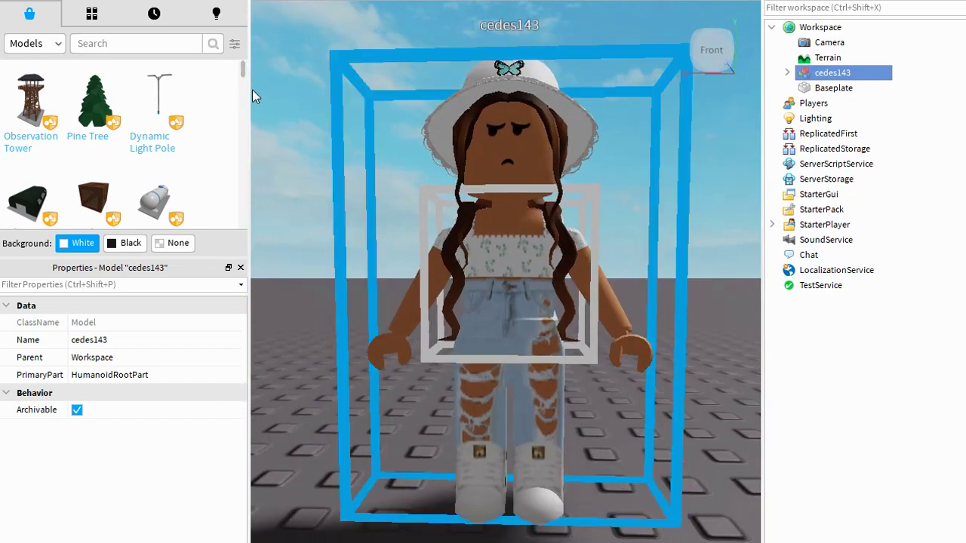
{"action": "scroll", "coordinate": [408, 95], "scroll_direction": "down", "scroll_amount": 5}
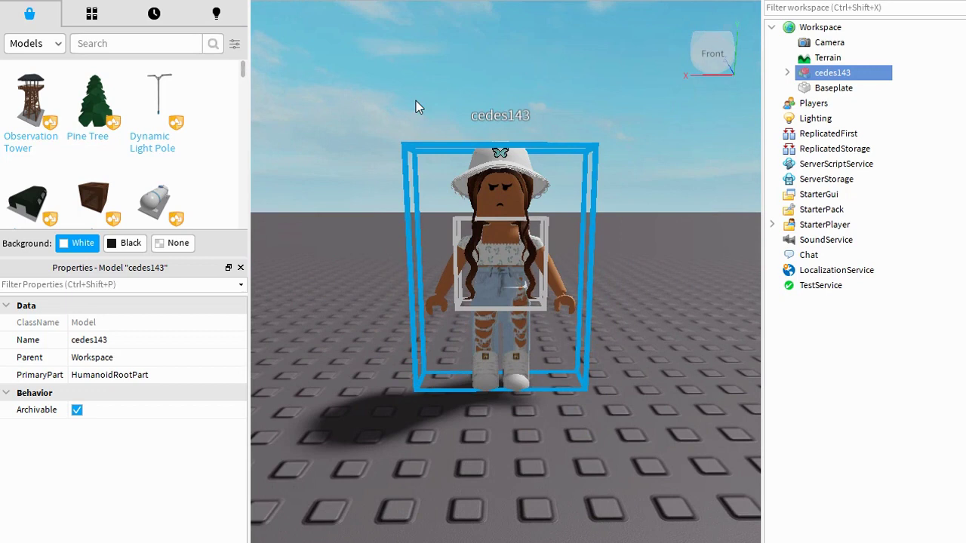
- Search the Toolbox models for "picnic"
{"action": "left_click", "coordinate": [53, 48]}
{"action": "left_click", "coordinate": [103, 44]}
{"action": "type", "text": "picnic"}
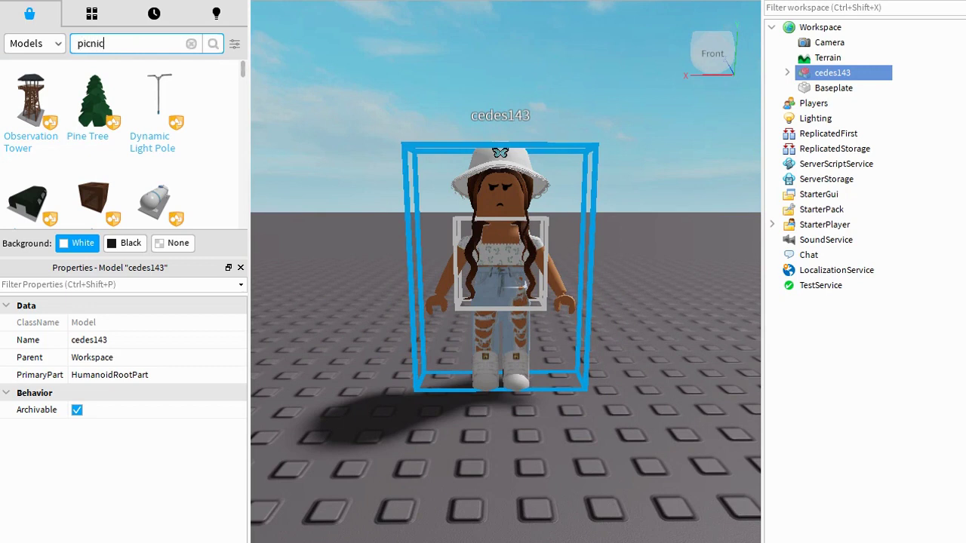
{"action": "key", "text": "Return"}
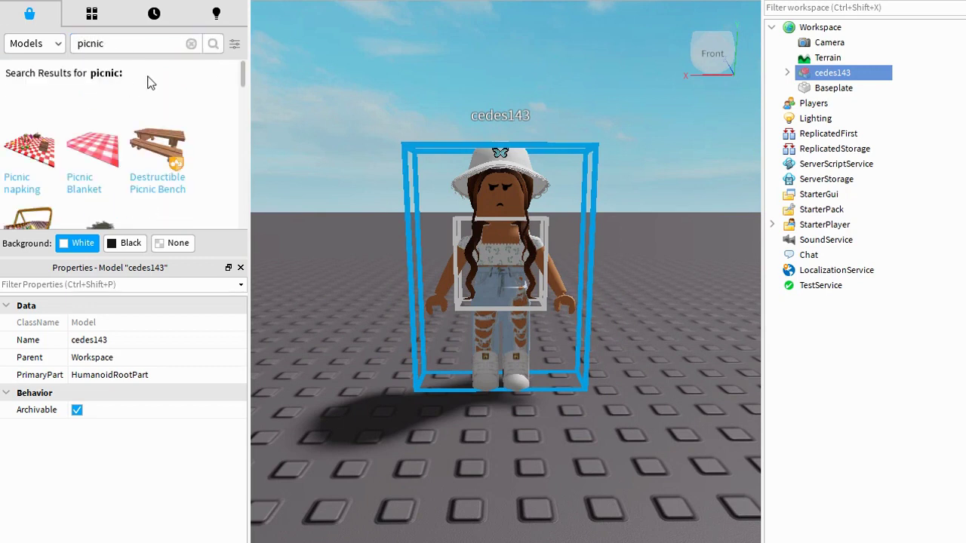
- Try out the Picnic napking model in the scene, inspect its food items, and delete it with its basket
{"action": "left_click", "coordinate": [29, 149]}
{"action": "right_click_drag", "start_coordinate": [528, 332], "coordinate": [557, 403]}
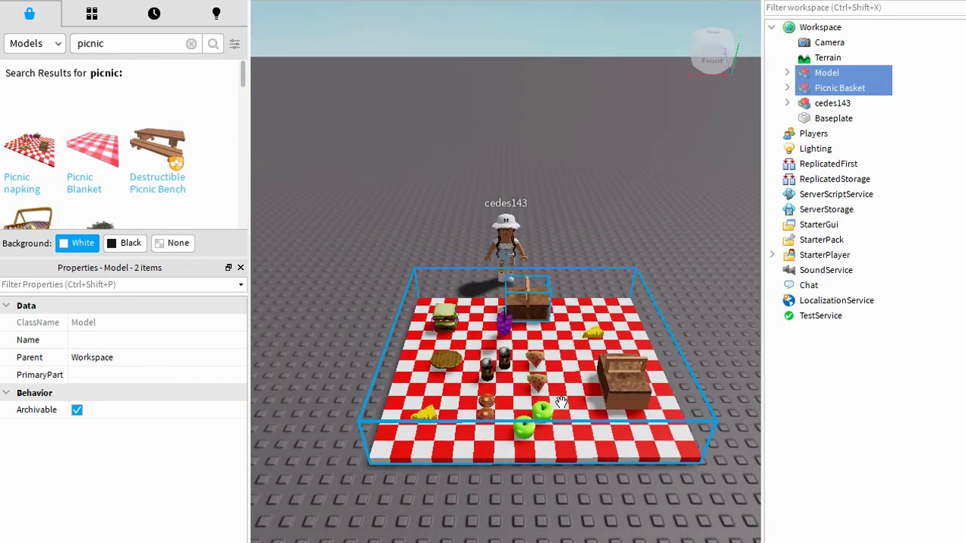
{"action": "scroll", "coordinate": [566, 400], "scroll_direction": "up", "scroll_amount": 4}
{"action": "right_click_drag", "start_coordinate": [602, 341], "coordinate": [602, 342]}
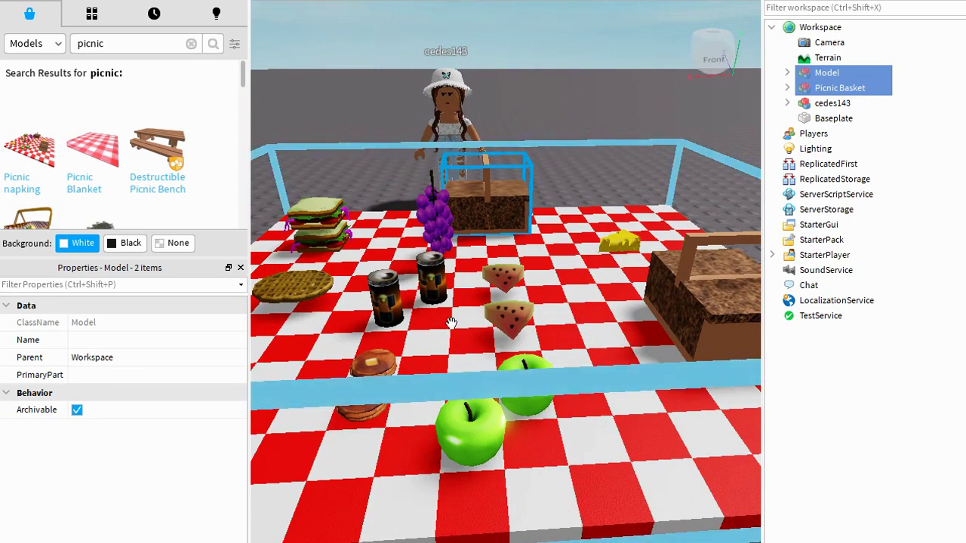
{"action": "key", "text": "Delete"}
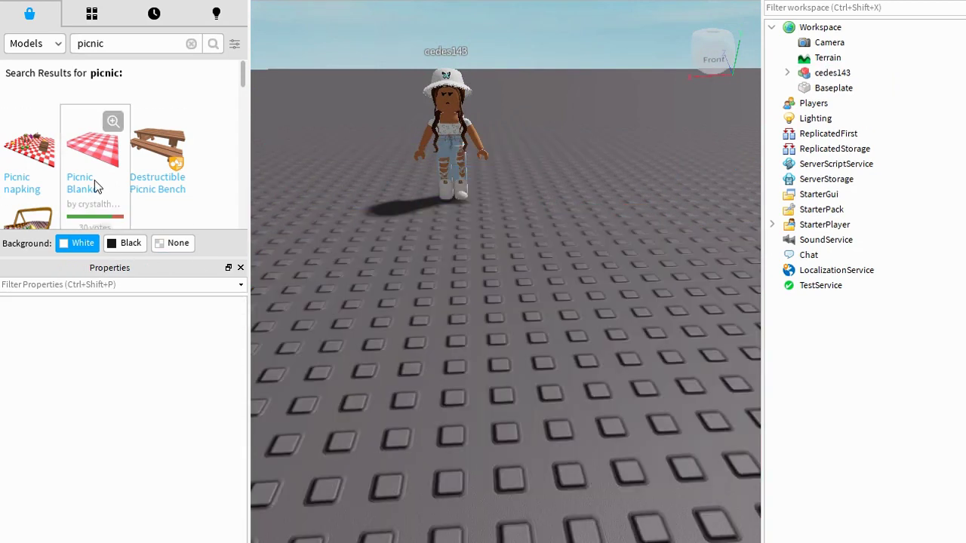
- Insert the "Just a Regular..." picnic basket and the red-checked Picnic blanket model with jars and sandwiches
{"action": "scroll", "coordinate": [55, 162], "scroll_direction": "down", "scroll_amount": 3}
{"action": "left_click", "coordinate": [29, 137]}
{"action": "left_click", "coordinate": [156, 158]}
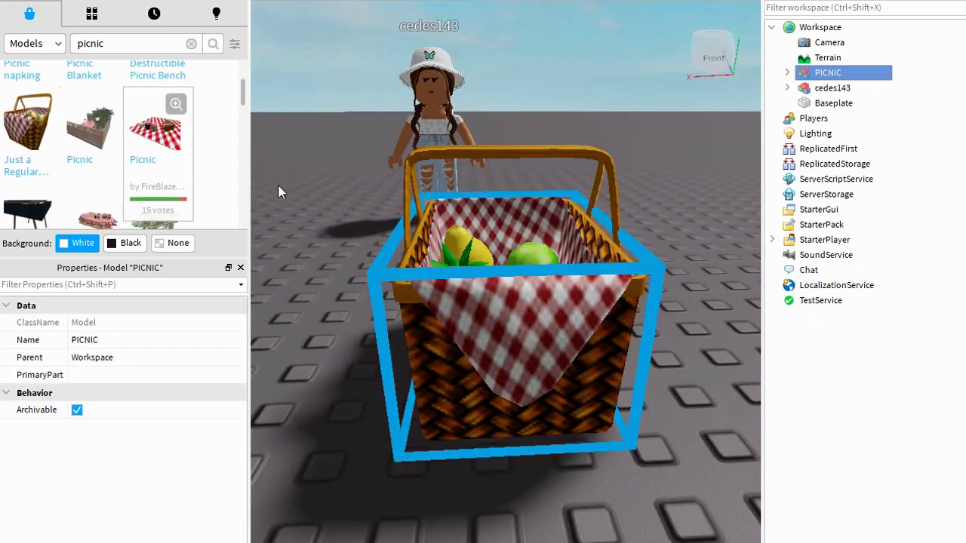
{"action": "right_click_drag", "start_coordinate": [526, 314], "coordinate": [554, 316]}
{"action": "left_click_drag", "start_coordinate": [554, 316], "coordinate": [641, 205]}
{"action": "key", "text": "f"}
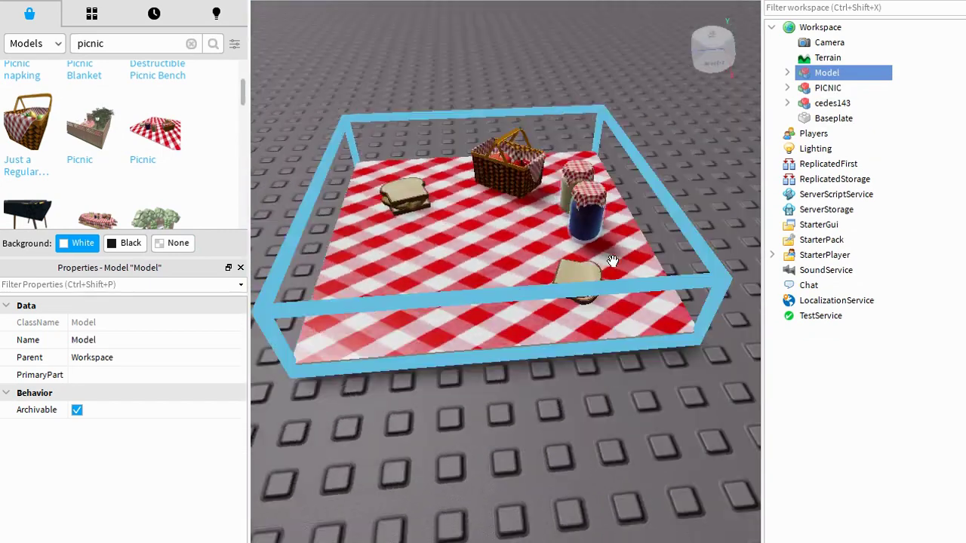
- Delete the separate fruit-filled picnic basket behind the character
{"action": "right_click_drag", "start_coordinate": [612, 261], "coordinate": [612, 261]}
{"action": "key", "text": "s"}
{"action": "key", "text": "d"}
{"action": "left_click", "coordinate": [523, 198]}
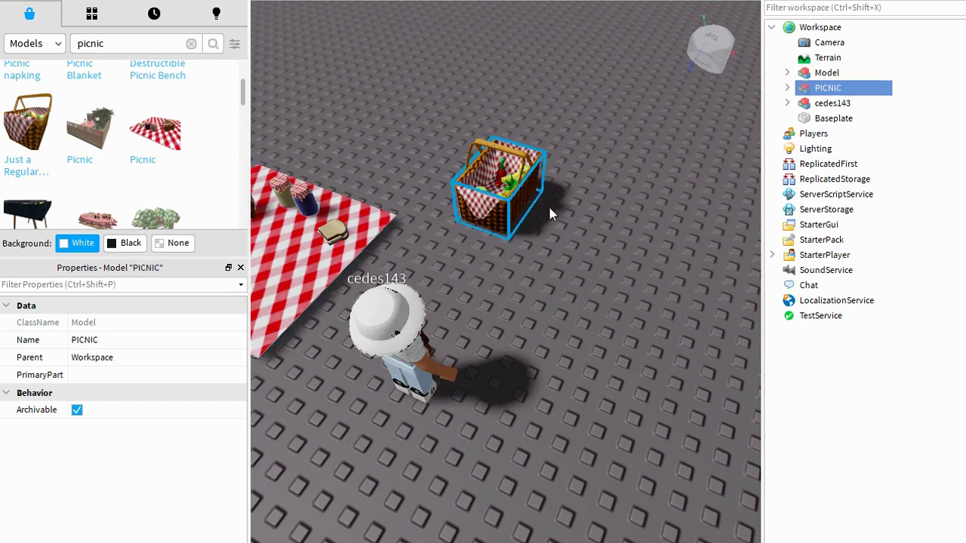
{"action": "key", "text": "Delete"}
- Insert the fenced Picnic garden model with the covered table and trees near the blanket
{"action": "key", "text": "a"}
{"action": "left_click", "coordinate": [88, 140]}
{"action": "right_click_drag", "start_coordinate": [500, 249], "coordinate": [500, 249]}
{"action": "left_click_drag", "start_coordinate": [500, 249], "coordinate": [431, 271]}
- Examine the fenced picnic garden and the checked blanket from several angles to compare them as settings
{"action": "right_click_drag", "start_coordinate": [485, 272], "coordinate": [486, 270]}
{"action": "key", "text": "w"}
{"action": "key", "text": "w"}
{"action": "key", "text": "a"}
{"action": "scroll", "coordinate": [486, 269], "scroll_direction": "up", "scroll_amount": 3}
{"action": "scroll", "coordinate": [486, 270], "scroll_direction": "down", "scroll_amount": 4}
{"action": "scroll", "coordinate": [486, 269], "scroll_direction": "up", "scroll_amount": 2}
{"action": "scroll", "coordinate": [486, 269], "scroll_direction": "down", "scroll_amount": 4}
{"action": "scroll", "coordinate": [485, 269], "scroll_direction": "up", "scroll_amount": 2}
{"action": "scroll", "coordinate": [486, 269], "scroll_direction": "up", "scroll_amount": 3}
{"action": "scroll", "coordinate": [485, 270], "scroll_direction": "down", "scroll_amount": 5}
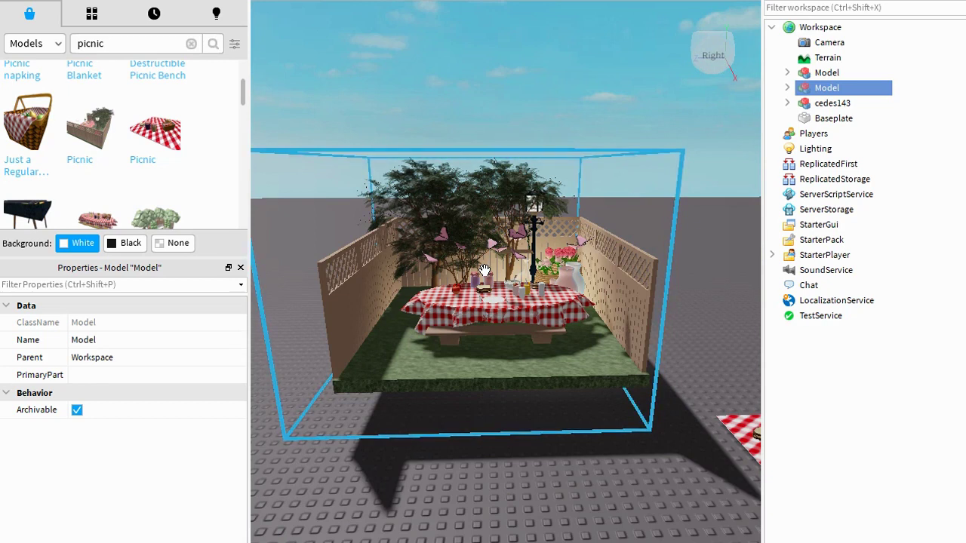
{"action": "right_click_drag", "start_coordinate": [592, 139], "coordinate": [632, 129]}
{"action": "key", "text": "w"}
{"action": "key", "text": "s"}
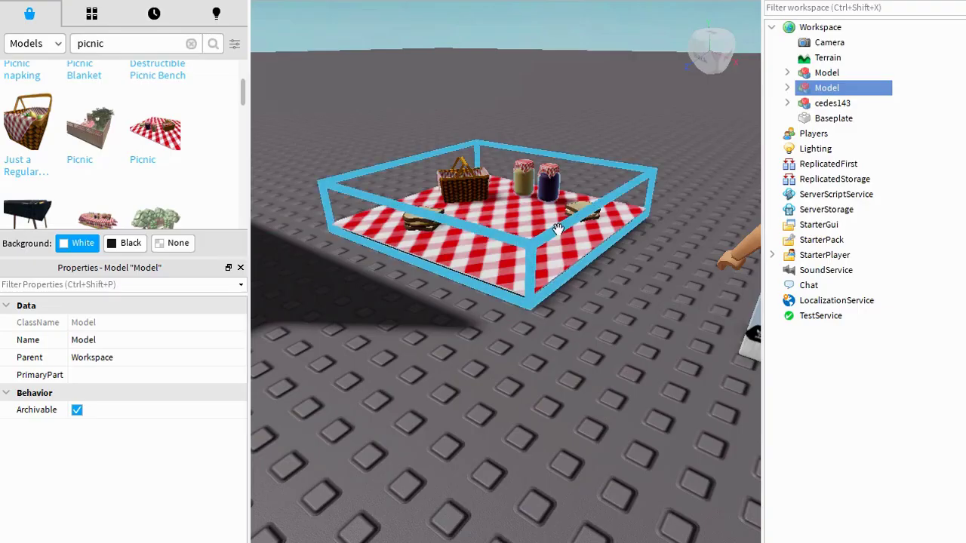
{"action": "right_click_drag", "start_coordinate": [569, 274], "coordinate": [540, 130]}
{"action": "key", "text": "f"}
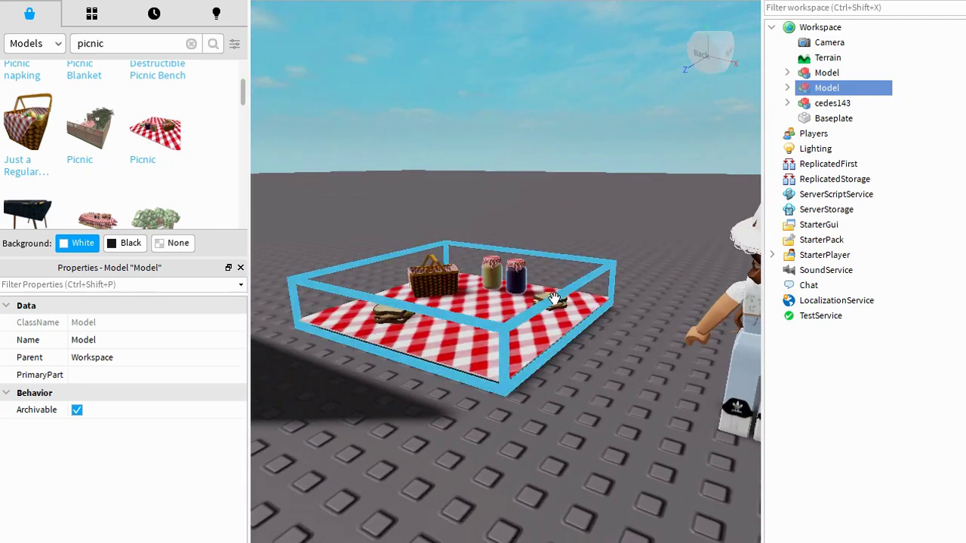
- Browse further picnic models and insert the Aesthetic paris picnic model into the scene
{"action": "scroll", "coordinate": [161, 193], "scroll_direction": "down", "scroll_amount": 2}
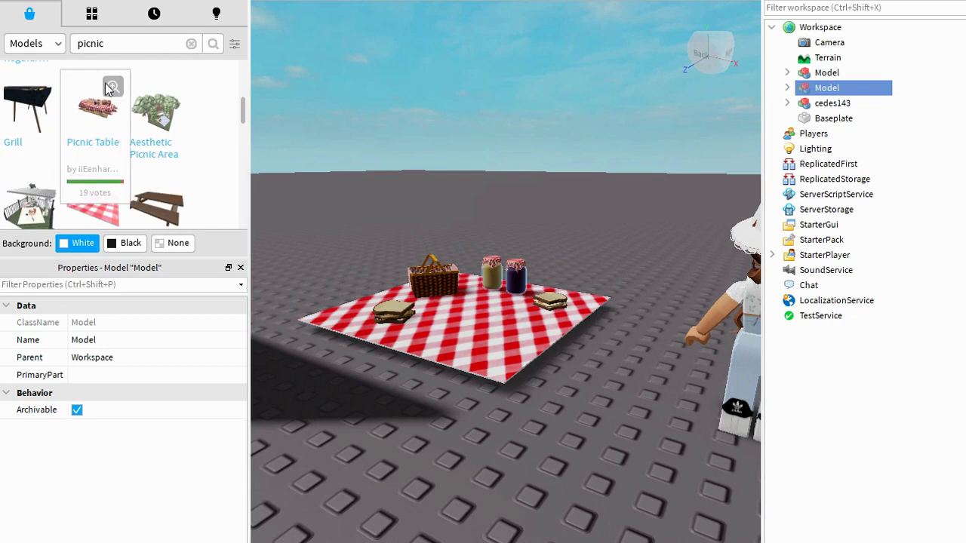
{"action": "scroll", "coordinate": [140, 170], "scroll_direction": "down", "scroll_amount": 3}
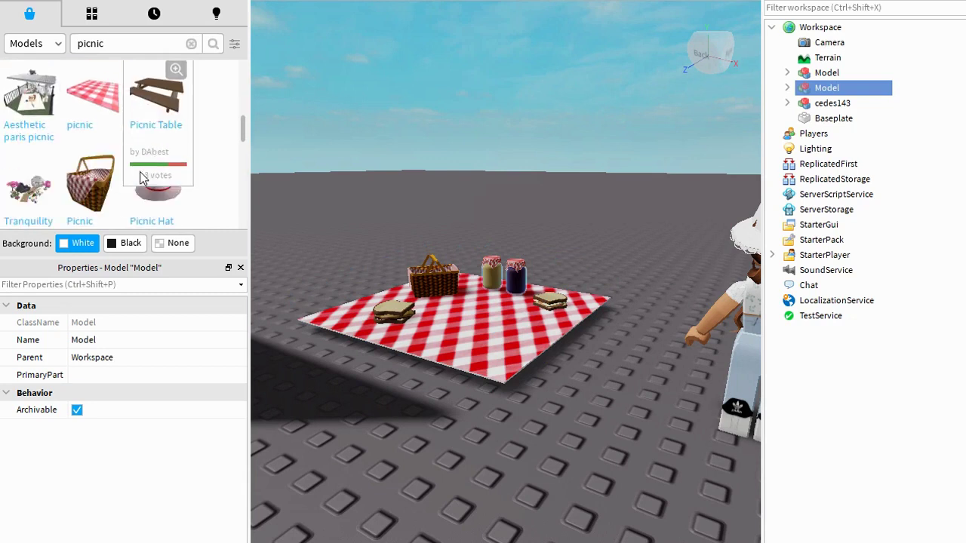
{"action": "left_click", "coordinate": [41, 130]}
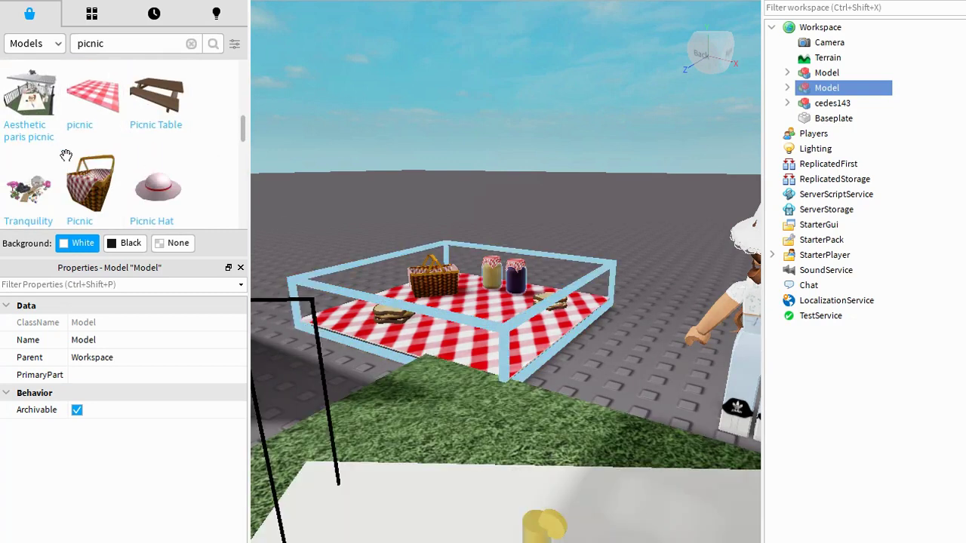
{"action": "scroll", "coordinate": [139, 170], "scroll_direction": "down", "scroll_amount": 3}
{"action": "scroll", "coordinate": [590, 201], "scroll_direction": "down", "scroll_amount": 5}
{"action": "right_click_drag", "start_coordinate": [591, 201], "coordinate": [588, 210]}
{"action": "left_click_drag", "start_coordinate": [566, 273], "coordinate": [575, 214]}
- Examine the Aesthetic paris picnic model up close, including its pergola, statue, scooter and blanket items
{"action": "right_click_drag", "start_coordinate": [632, 192], "coordinate": [632, 192]}
{"action": "scroll", "coordinate": [632, 192], "scroll_direction": "up", "scroll_amount": 3}
{"action": "scroll", "coordinate": [632, 192], "scroll_direction": "up", "scroll_amount": 4}
{"action": "scroll", "coordinate": [632, 192], "scroll_direction": "down", "scroll_amount": 3}
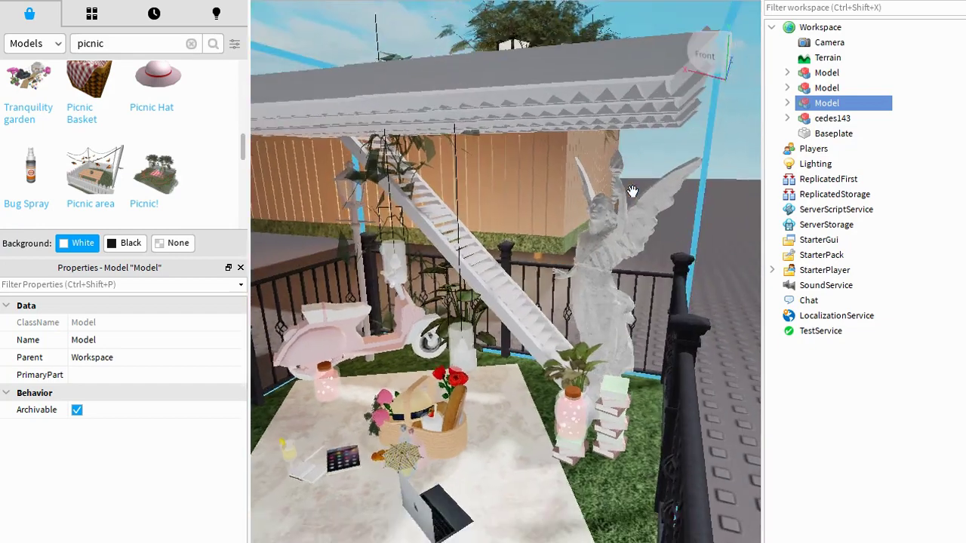
{"action": "scroll", "coordinate": [633, 192], "scroll_direction": "up", "scroll_amount": 2}
{"action": "scroll", "coordinate": [632, 192], "scroll_direction": "down", "scroll_amount": 5}
{"action": "right_click_drag", "start_coordinate": [504, 377], "coordinate": [504, 377]}
{"action": "scroll", "coordinate": [578, 395], "scroll_direction": "down", "scroll_amount": 2}
{"action": "right_click_drag", "start_coordinate": [578, 395], "coordinate": [578, 395]}
{"action": "scroll", "coordinate": [578, 394], "scroll_direction": "up", "scroll_amount": 3}
{"action": "scroll", "coordinate": [567, 334], "scroll_direction": "down", "scroll_amount": 3}
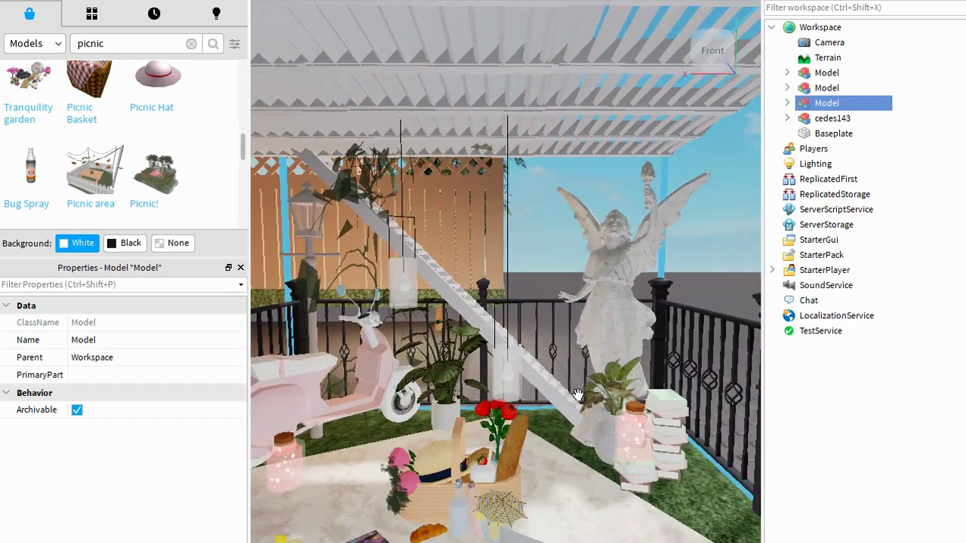
{"action": "scroll", "coordinate": [559, 334], "scroll_direction": "up", "scroll_amount": 3}
- Delete the red-checked blanket model with the jars, sandwiches and small basket
{"action": "scroll", "coordinate": [559, 334], "scroll_direction": "down", "scroll_amount": 4}
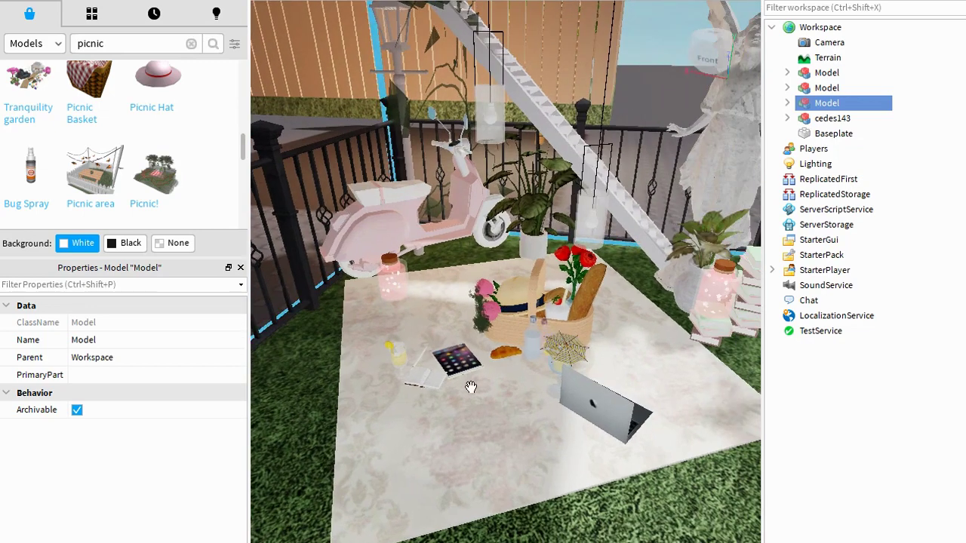
{"action": "key", "text": "f"}
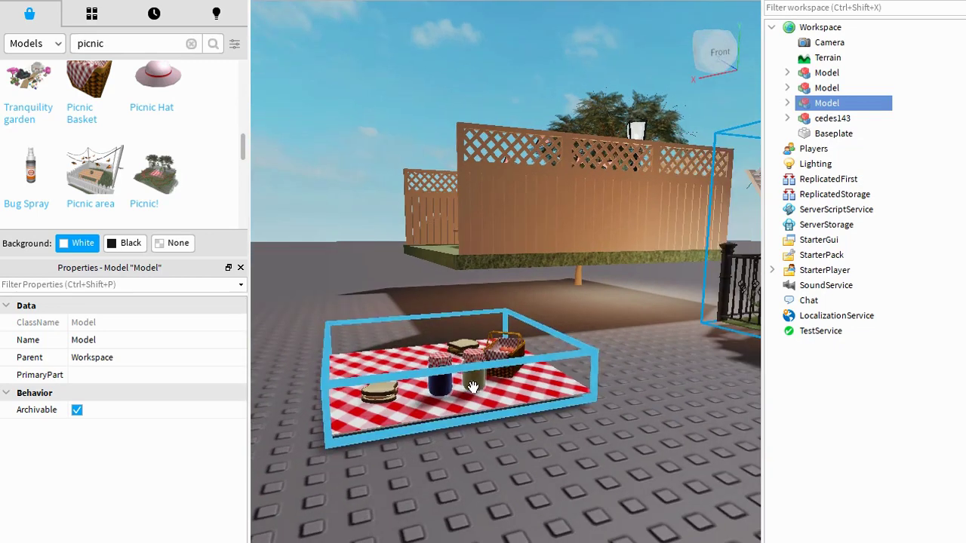
{"action": "key", "text": "Delete"}
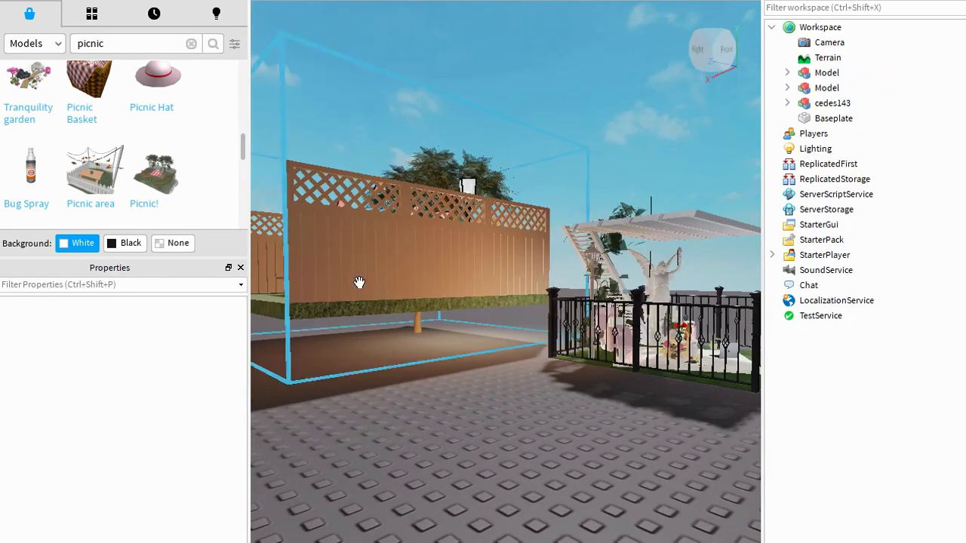
- Select the fenced picnic garden and examine its table, trees and fence against the Aesthetic paris picnic model
{"action": "left_click", "coordinate": [357, 280]}
{"action": "right_click_drag", "start_coordinate": [491, 344], "coordinate": [490, 344]}
{"action": "key", "text": "w"}
{"action": "scroll", "coordinate": [490, 343], "scroll_direction": "down", "scroll_amount": 5}
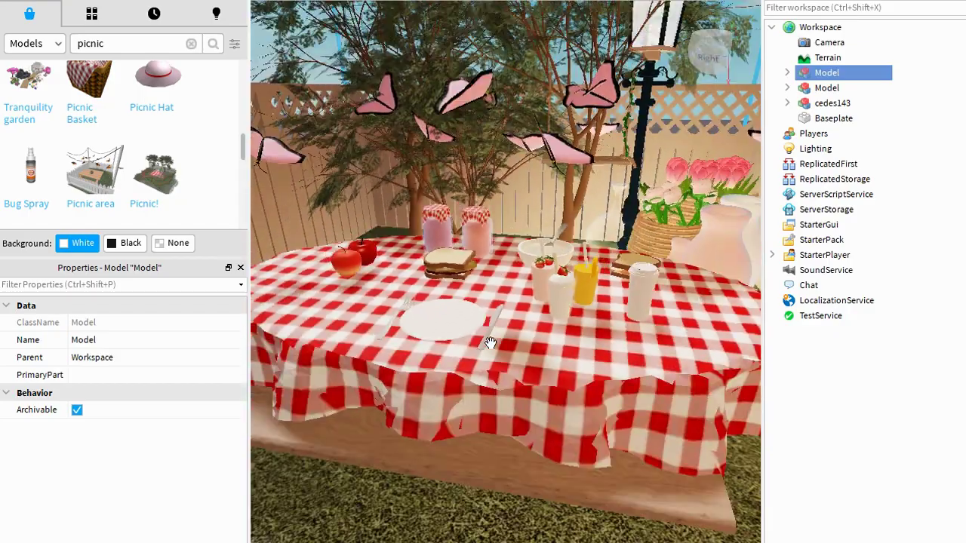
{"action": "right_click_drag", "start_coordinate": [433, 278], "coordinate": [449, 138]}
{"action": "scroll", "coordinate": [537, 238], "scroll_direction": "down", "scroll_amount": 3}
{"action": "right_click_drag", "start_coordinate": [538, 238], "coordinate": [538, 239]}
{"action": "scroll", "coordinate": [600, 342], "scroll_direction": "down", "scroll_amount": 5}
{"action": "mouse_move", "coordinate": [600, 342]}
{"action": "right_mouse_down"}
{"action": "mouse_move", "coordinate": [609, 339]}
{"action": "mouse_move", "coordinate": [590, 339]}
{"action": "mouse_move", "coordinate": [608, 337]}
{"action": "right_mouse_up"}
{"action": "scroll", "coordinate": [610, 337], "scroll_direction": "up", "scroll_amount": 5}
{"action": "scroll", "coordinate": [609, 337], "scroll_direction": "down", "scroll_amount": 5}
{"action": "key", "text": "d"}
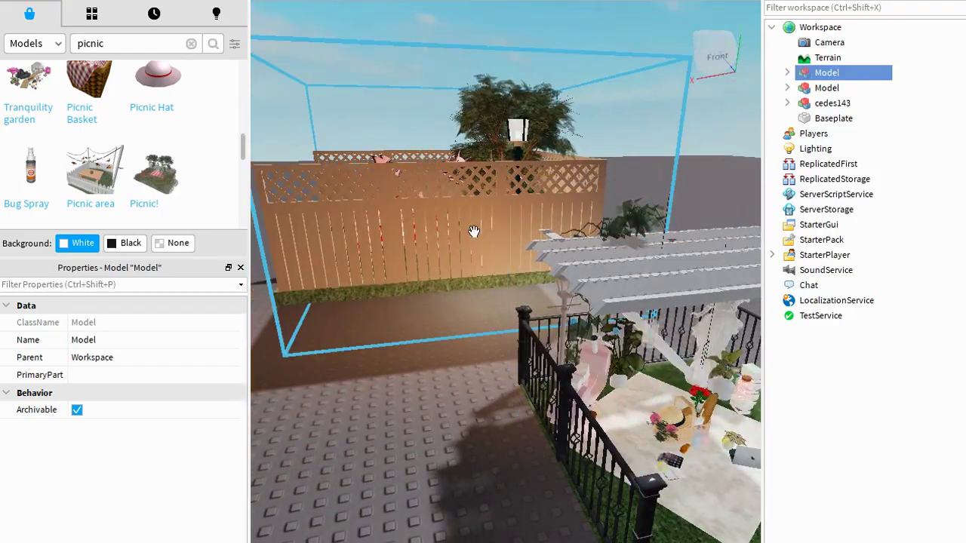
- Focus on the selected fenced garden and examine its checkered table, food items, butterflies and lamp post up close
{"action": "scroll", "coordinate": [473, 231], "scroll_direction": "down", "scroll_amount": 5}
{"action": "right_click_drag", "start_coordinate": [542, 323], "coordinate": [550, 324]}
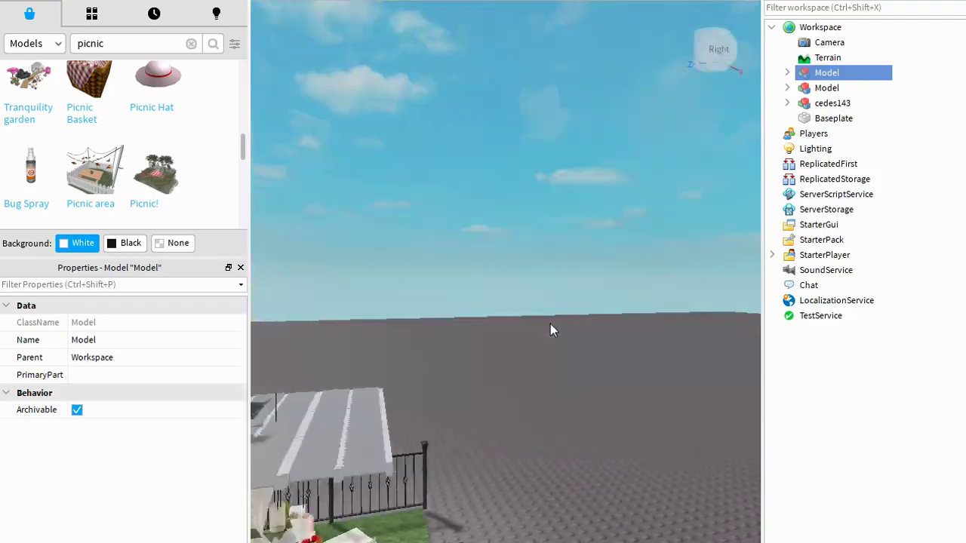
{"action": "key", "text": "f"}
{"action": "scroll", "coordinate": [550, 322], "scroll_direction": "up", "scroll_amount": 4}
{"action": "scroll", "coordinate": [550, 323], "scroll_direction": "down", "scroll_amount": 5}
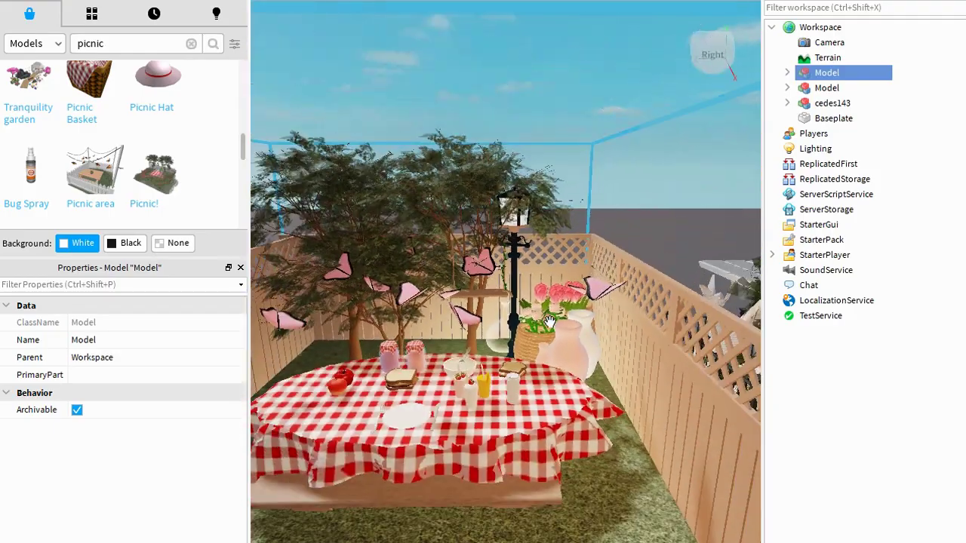
{"action": "scroll", "coordinate": [550, 323], "scroll_direction": "up", "scroll_amount": 6}
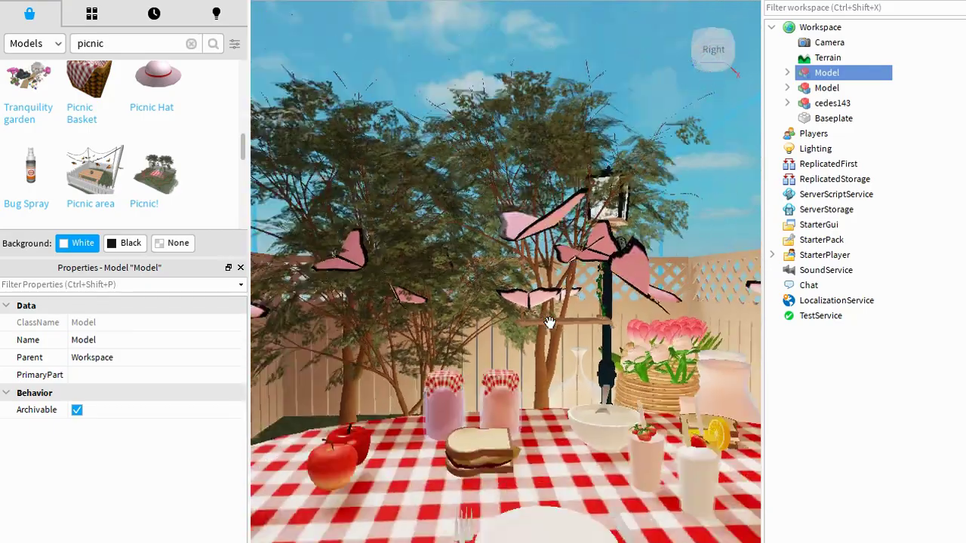
{"action": "scroll", "coordinate": [551, 323], "scroll_direction": "down", "scroll_amount": 5}
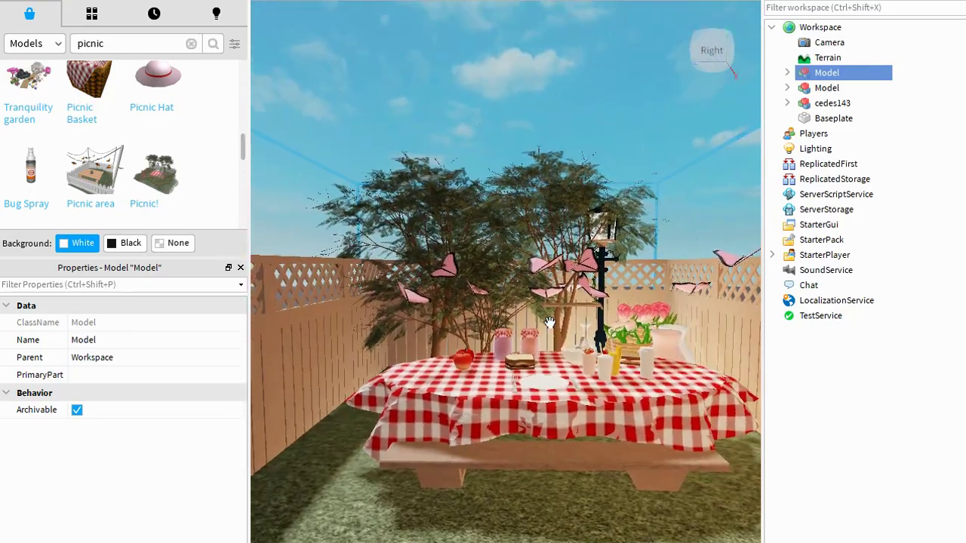
{"action": "key", "text": "d"}
{"action": "key", "text": "s"}
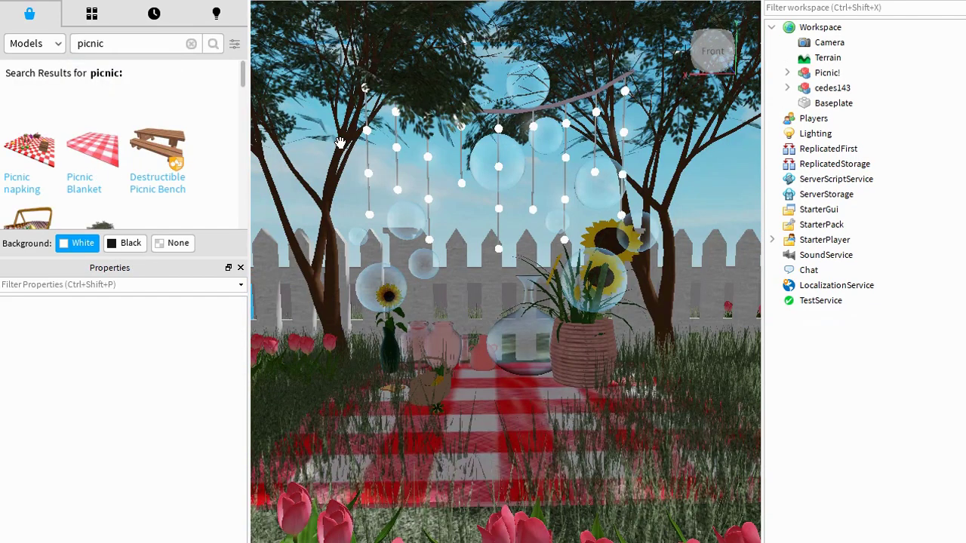
- Examine the Picnic! model's checkered blanket, string lights, bubbles, sunflowers and trees from close up and from a distance
{"action": "key", "text": "w"}
{"action": "right_click_drag", "start_coordinate": [577, 176], "coordinate": [577, 175]}
{"action": "key", "text": "s"}
{"action": "key", "text": "w"}
{"action": "key", "text": "s"}
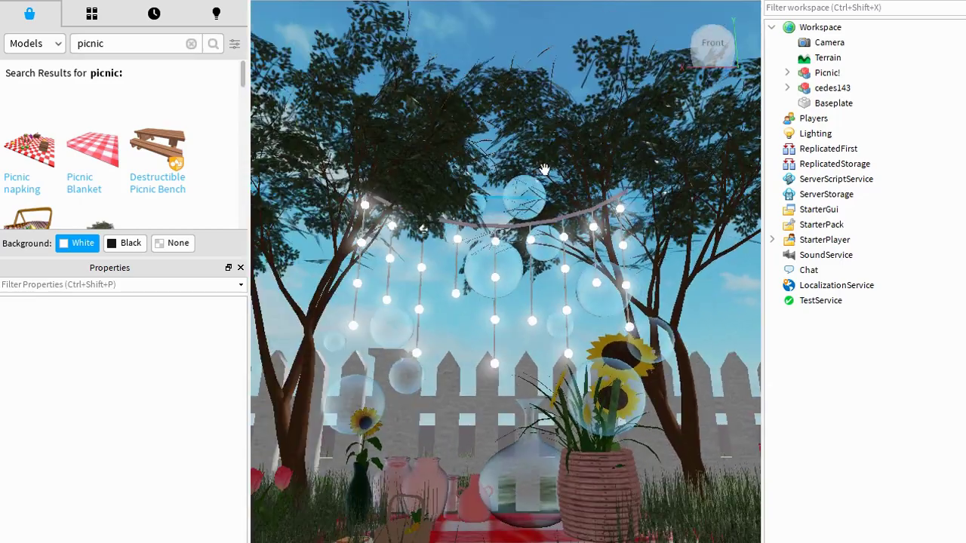
{"action": "key", "text": "w"}
{"action": "right_click_drag", "start_coordinate": [620, 313], "coordinate": [621, 313]}
{"action": "right_click_drag", "start_coordinate": [476, 294], "coordinate": [477, 293]}
{"action": "key", "text": "s"}
{"action": "scroll", "coordinate": [476, 294], "scroll_direction": "down", "scroll_amount": 10}
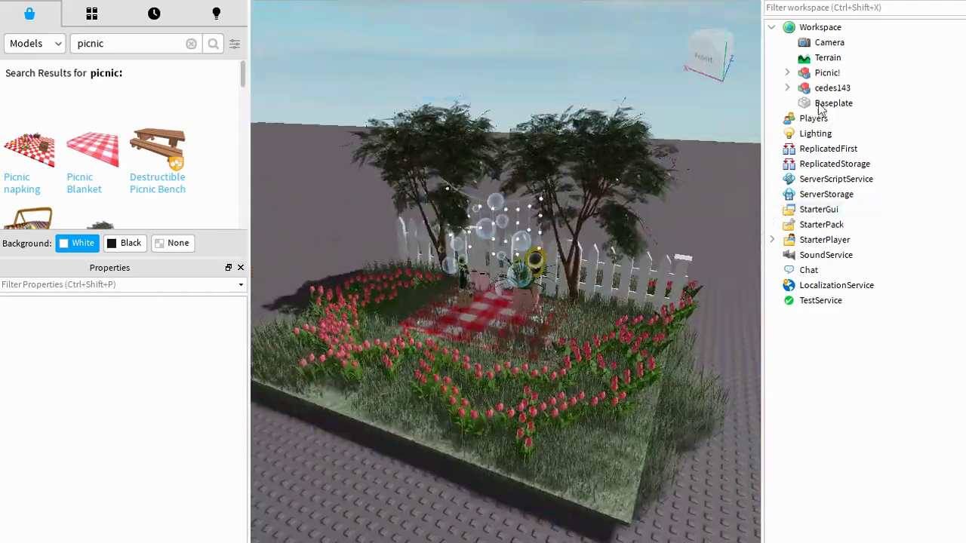
- Export the Picnic! model from the workspace
{"action": "left_click", "coordinate": [825, 73]}
{"action": "right_click", "coordinate": [825, 73]}
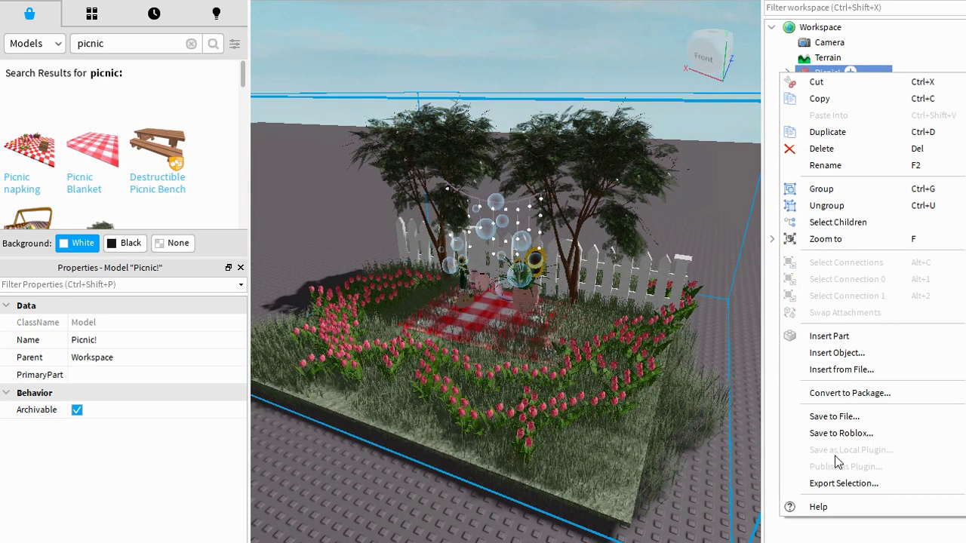
{"action": "left_click", "coordinate": [833, 485]}
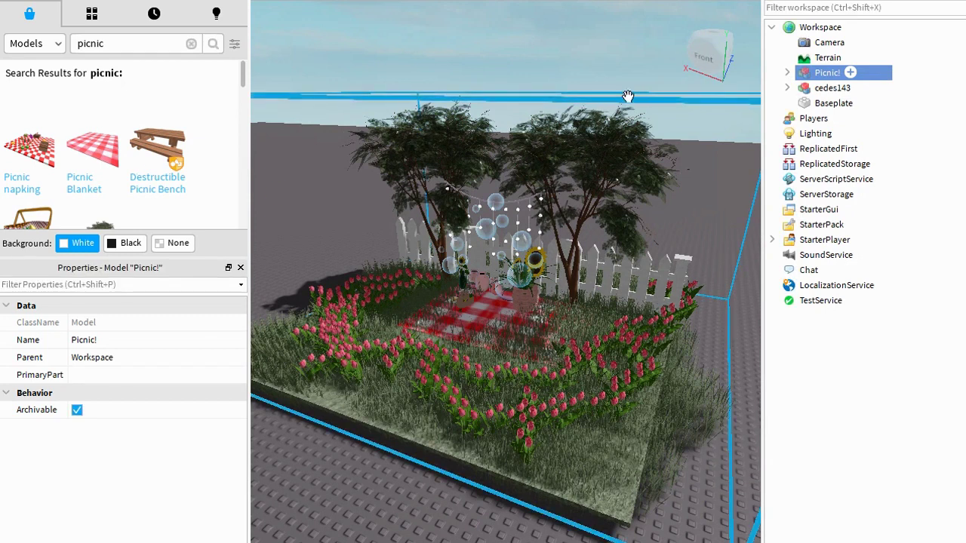
- Bring the entrant's character into view, select its model in the workspace and list its parts
{"action": "right_click_drag", "start_coordinate": [633, 98], "coordinate": [621, 141]}
{"action": "scroll", "coordinate": [618, 166], "scroll_direction": "down", "scroll_amount": 4}
{"action": "scroll", "coordinate": [618, 165], "scroll_direction": "up", "scroll_amount": 4}
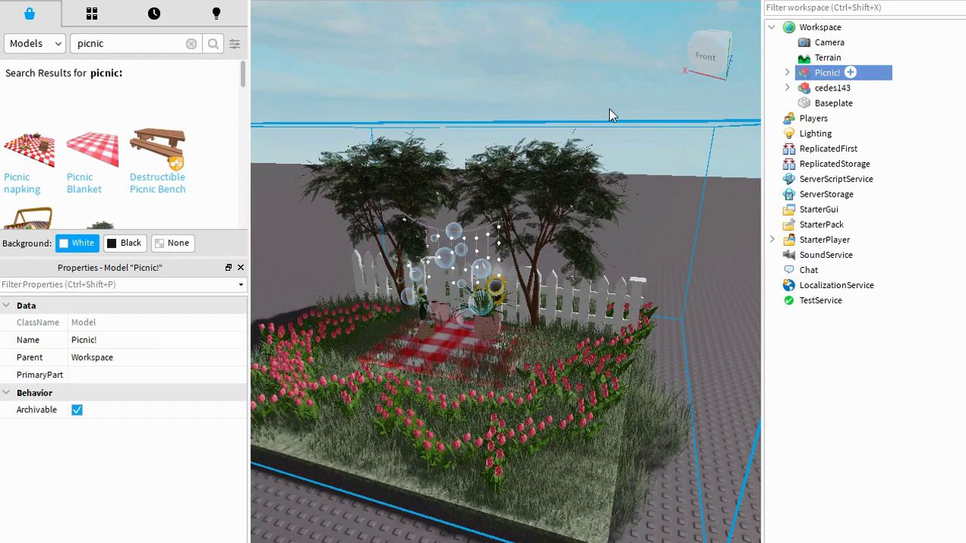
{"action": "right_click_drag", "start_coordinate": [587, 80], "coordinate": [587, 81]}
{"action": "right_click_drag", "start_coordinate": [567, 163], "coordinate": [566, 167]}
{"action": "key", "text": "w"}
{"action": "key", "text": "w"}
{"action": "key", "text": "s"}
{"action": "key", "text": "d"}
{"action": "right_click_drag", "start_coordinate": [672, 90], "coordinate": [673, 93]}
{"action": "key", "text": "s"}
{"action": "key", "text": "a"}
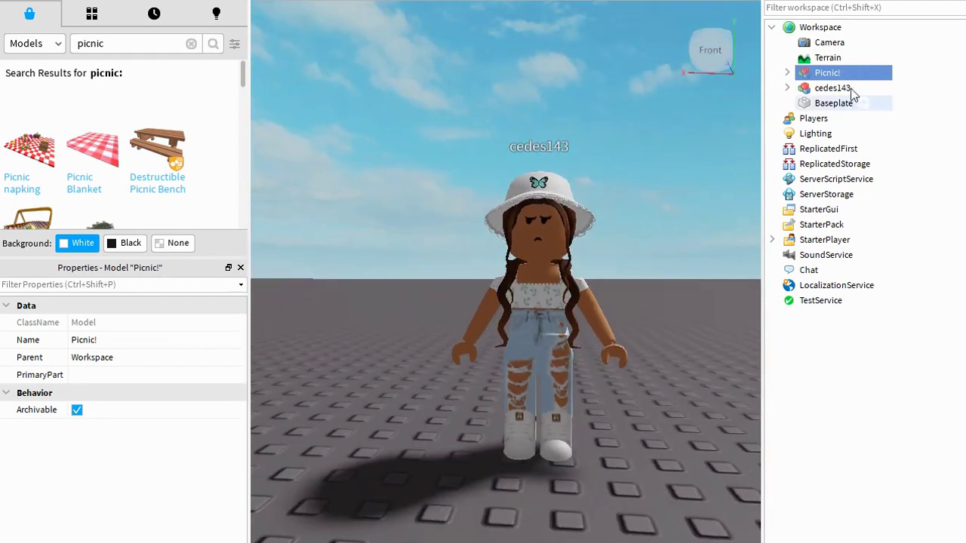
{"action": "left_click", "coordinate": [819, 89]}
{"action": "left_click", "coordinate": [787, 89]}
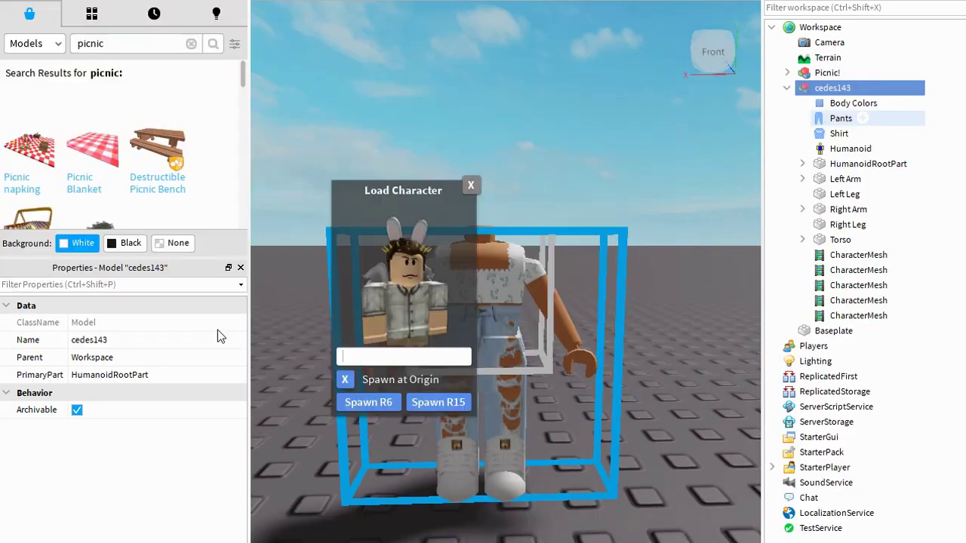
- Spawn a fresh R6 character at the origin using the entrant's username and delete the headless character
{"action": "type", "text": "cedes143"}
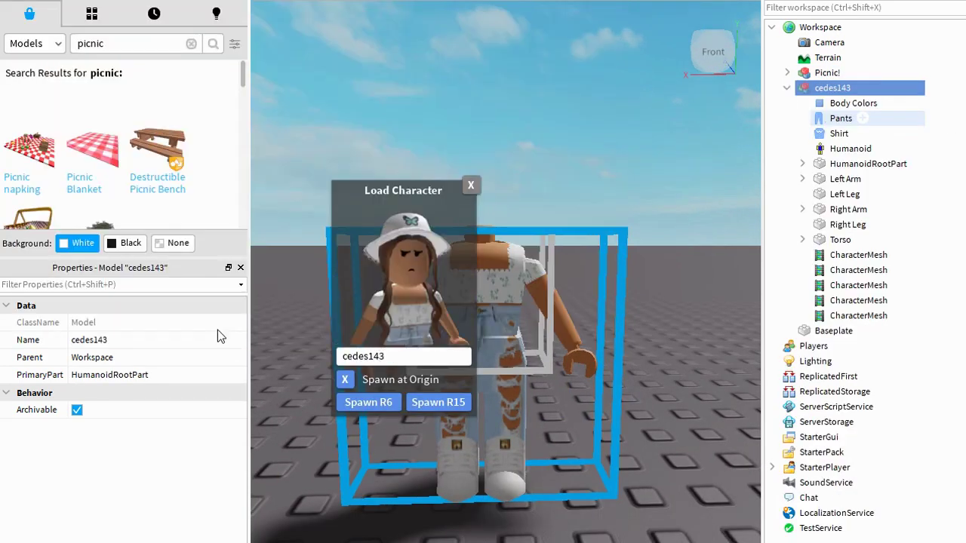
{"action": "left_click", "coordinate": [369, 403]}
{"action": "left_click", "coordinate": [491, 453]}
{"action": "key", "text": "Delete"}
- Delete the new character's arms, legs and torso, keeping the head, braids and bucket hat
{"action": "left_click", "coordinate": [787, 88]}
{"action": "left_click", "coordinate": [845, 225]}
{"action": "left_click", "coordinate": [830, 286], "text": "shift"}
{"action": "key", "text": "Delete"}
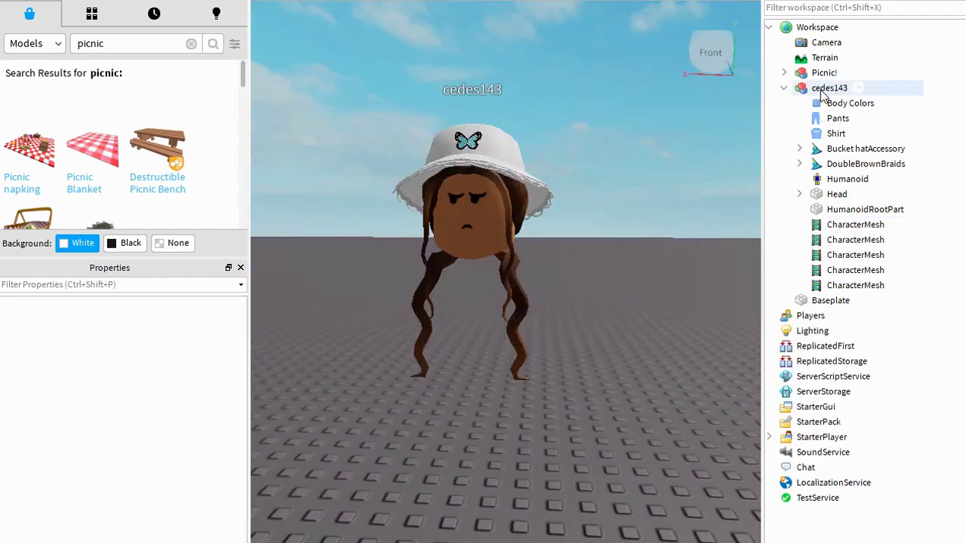
- Delete the face decal from the character's Head part
{"action": "right_click_drag", "start_coordinate": [603, 249], "coordinate": [592, 325]}
{"action": "left_click", "coordinate": [802, 194]}
{"action": "scroll", "coordinate": [655, 330], "scroll_direction": "down", "scroll_amount": 3}
{"action": "scroll", "coordinate": [654, 330], "scroll_direction": "up", "scroll_amount": 5}
{"action": "left_click", "coordinate": [815, 194]}
{"action": "left_click", "coordinate": [704, 281]}
{"action": "scroll", "coordinate": [704, 282], "scroll_direction": "down", "scroll_amount": 6}
{"action": "right_click_drag", "start_coordinate": [704, 332], "coordinate": [704, 282]}
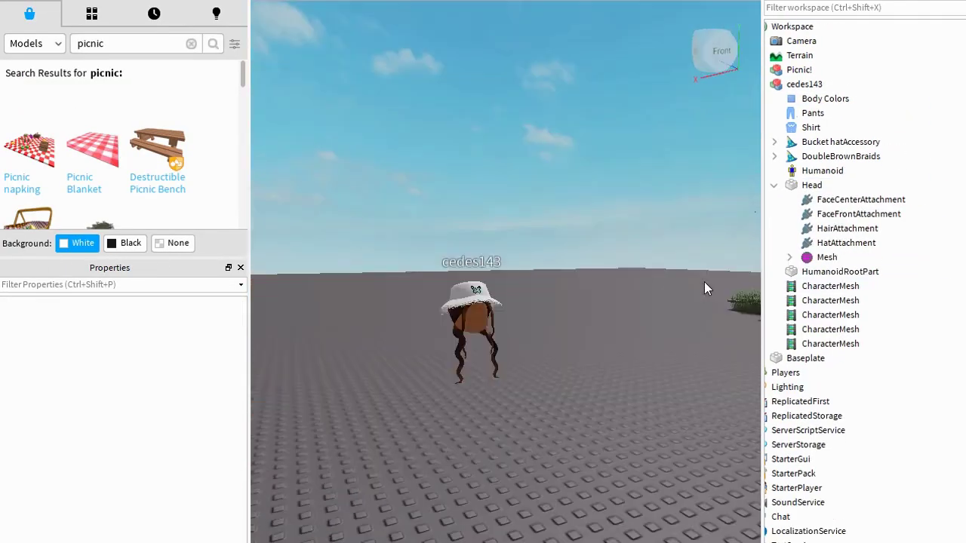
{"action": "scroll", "coordinate": [704, 282], "scroll_direction": "up", "scroll_amount": 2}
{"action": "left_click", "coordinate": [774, 194]}
{"action": "scroll", "coordinate": [575, 200], "scroll_direction": "up", "scroll_amount": 1}
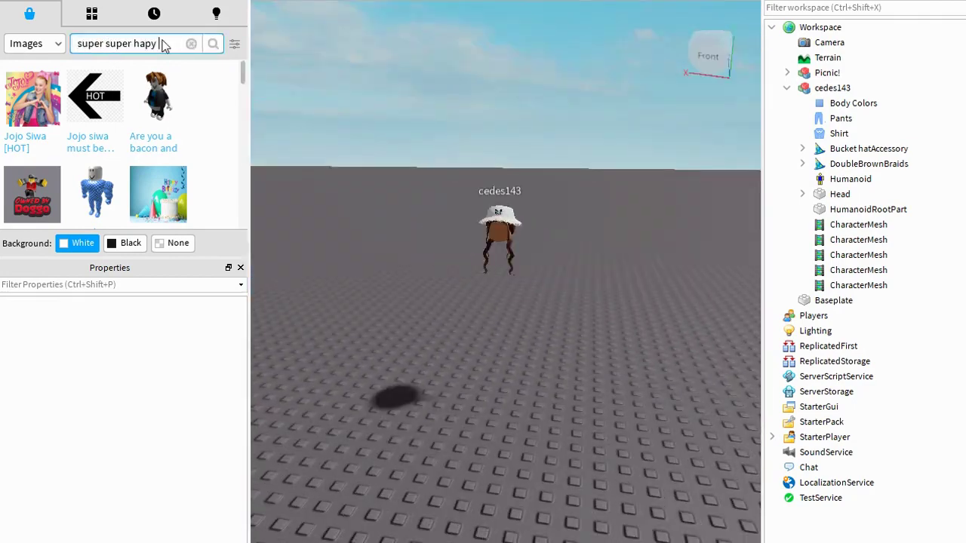
- Search the Toolbox images for "super super hapy"
{"action": "key", "text": "Return"}
{"action": "scroll", "coordinate": [544, 202], "scroll_direction": "up", "scroll_amount": 8}
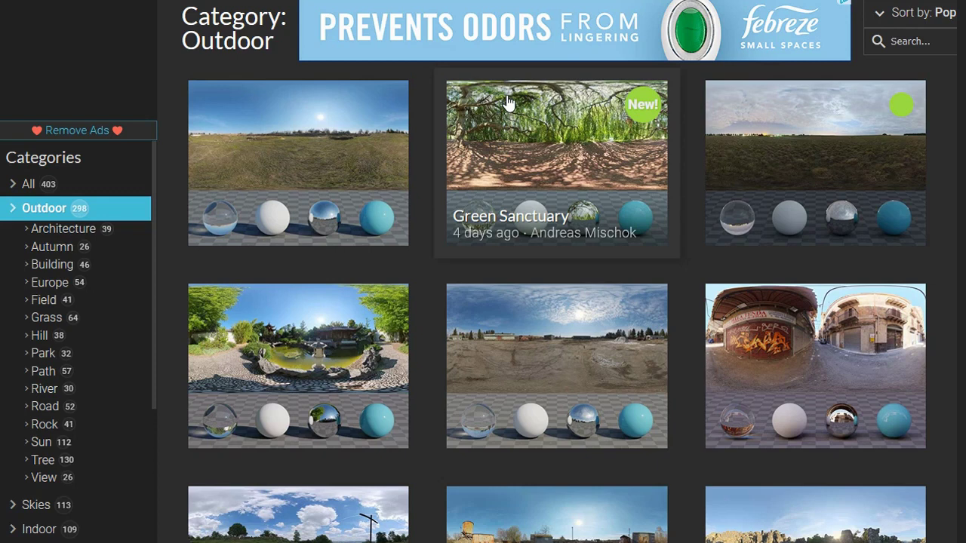
- Switch to the HDRI website, browse the outdoor grass and field environments, and open the Tiergarten HDRI
{"action": "scroll", "coordinate": [562, 143], "scroll_direction": "down", "scroll_amount": 2}
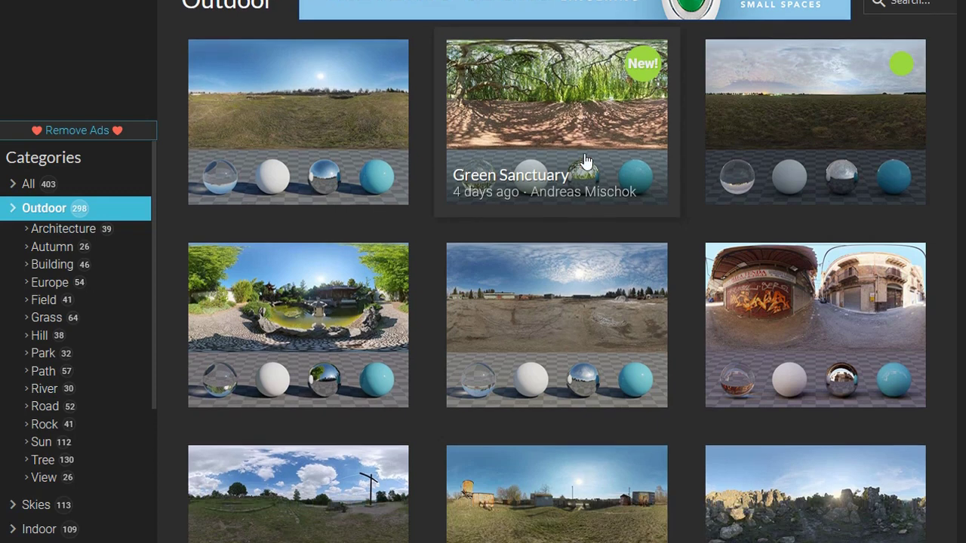
{"action": "scroll", "coordinate": [310, 287], "scroll_direction": "up", "scroll_amount": 2}
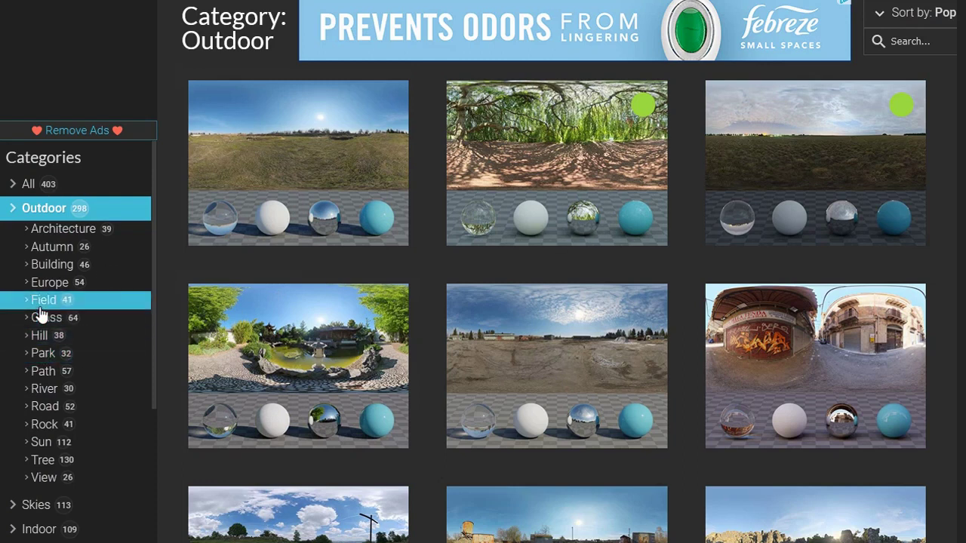
{"action": "scroll", "coordinate": [463, 322], "scroll_direction": "down", "scroll_amount": 10}
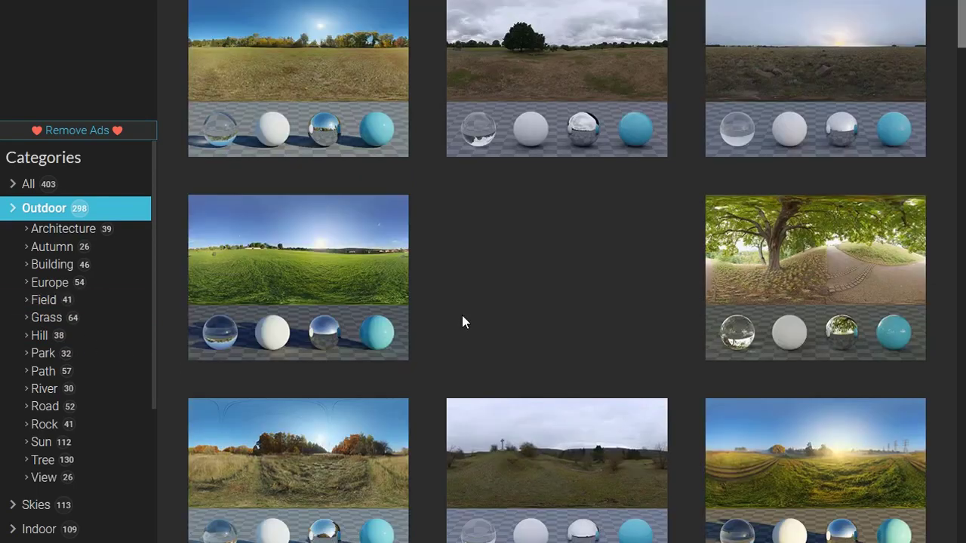
{"action": "scroll", "coordinate": [324, 110], "scroll_direction": "down", "scroll_amount": 10}
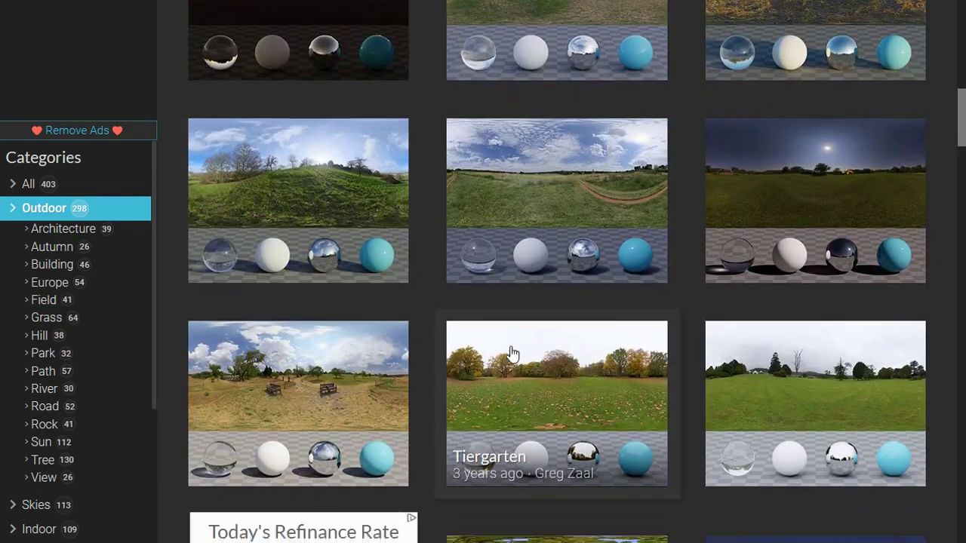
{"action": "scroll", "coordinate": [540, 264], "scroll_direction": "down", "scroll_amount": 10}
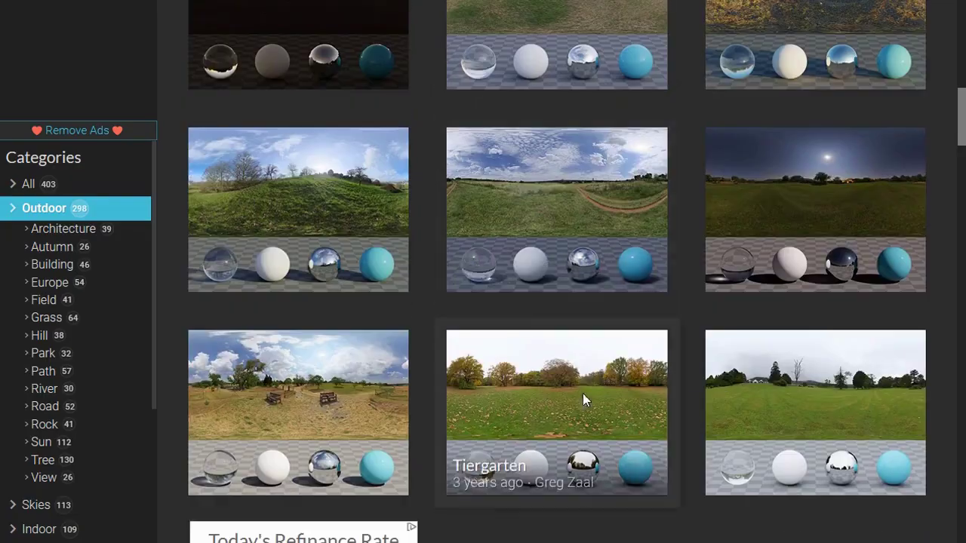
{"action": "left_click", "coordinate": [583, 393]}
{"action": "scroll", "coordinate": [556, 331], "scroll_direction": "down", "scroll_amount": 4}
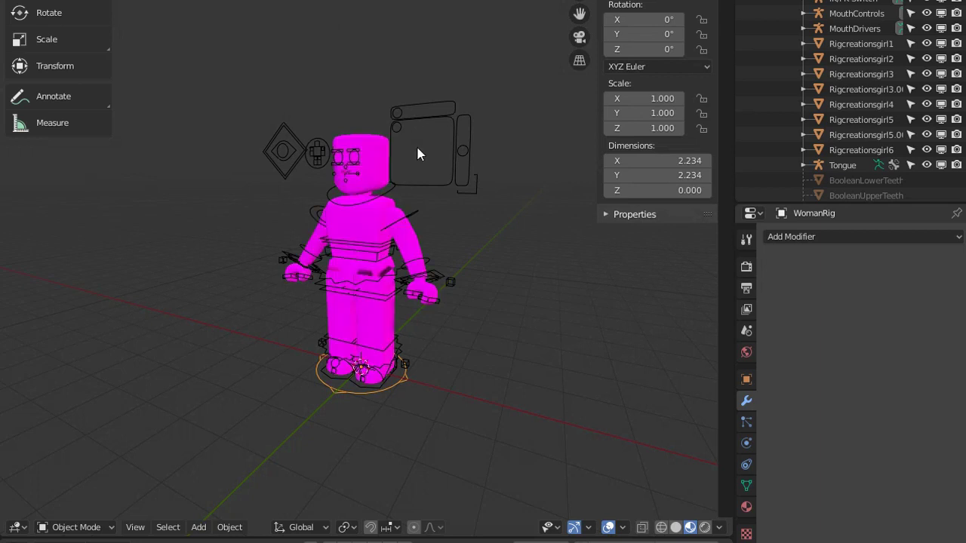
- Switch to Blender, select the woman rig's torso mesh and show its material settings
{"action": "left_click", "coordinate": [349, 233]}
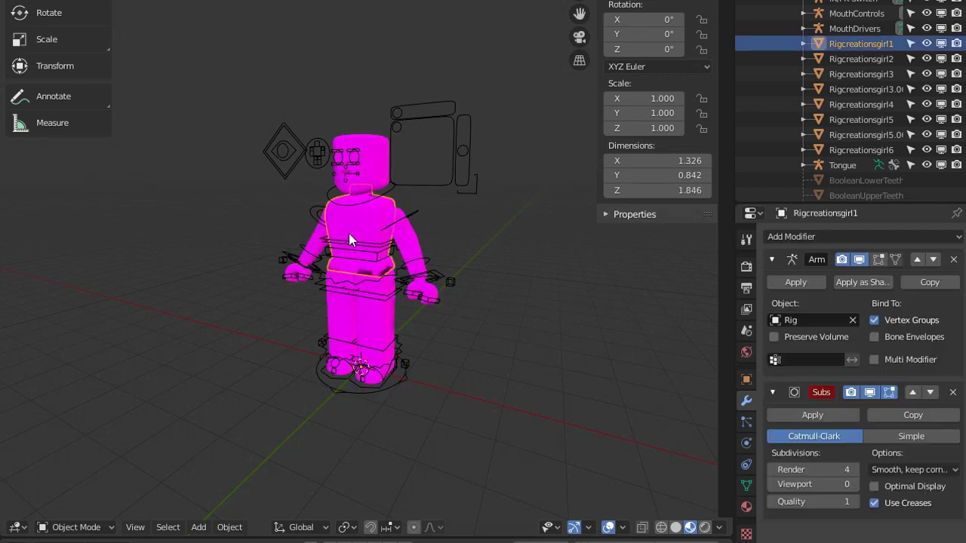
{"action": "scroll", "coordinate": [598, 460], "scroll_direction": "up", "scroll_amount": 2}
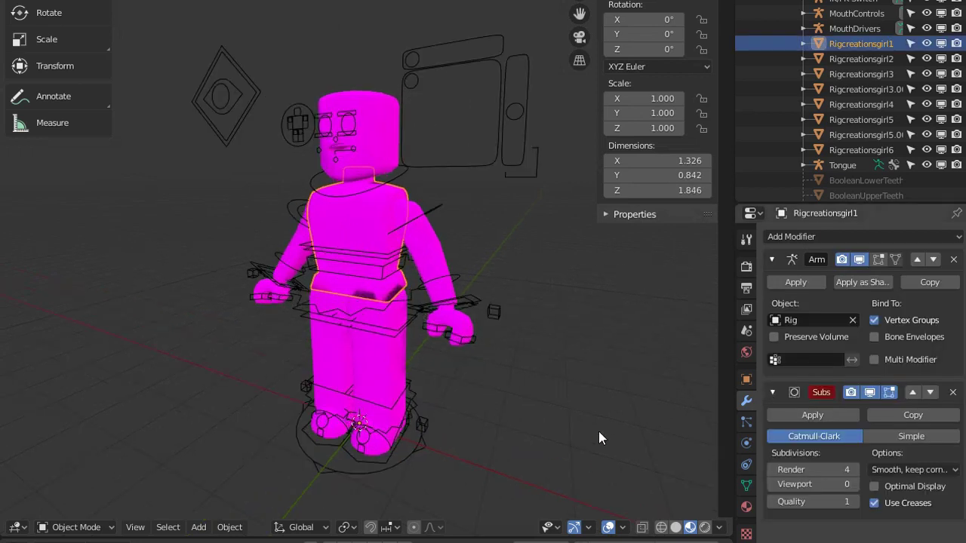
{"action": "middle_click_drag", "start_coordinate": [598, 431], "coordinate": [564, 450], "text": "shift"}
{"action": "middle_click_drag", "start_coordinate": [294, 239], "coordinate": [374, 225]}
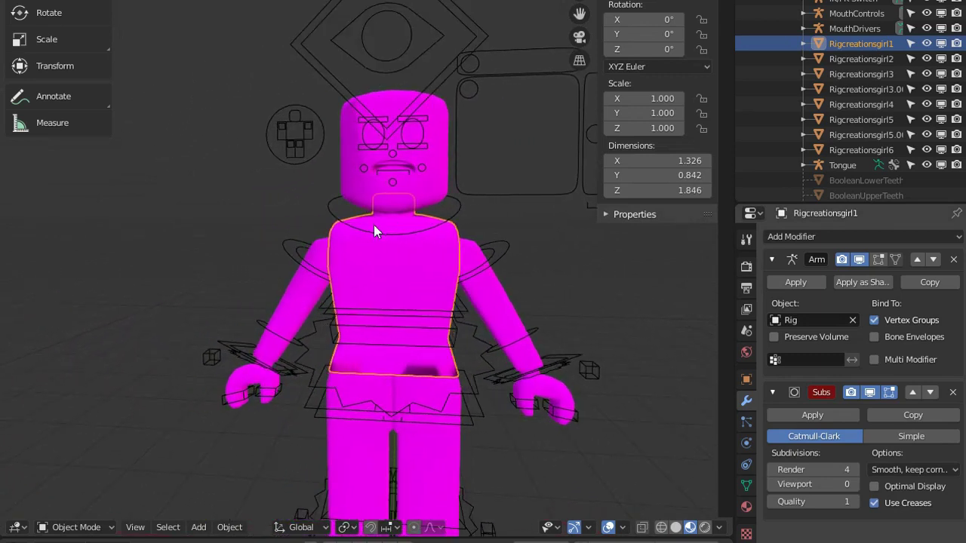
{"action": "left_click", "coordinate": [746, 507]}
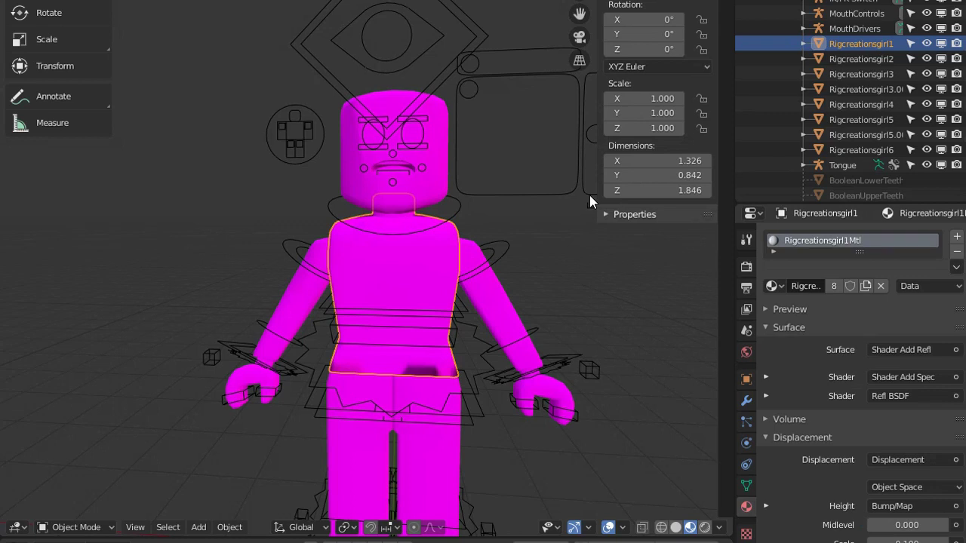
{"action": "scroll", "coordinate": [423, 211], "scroll_direction": "down", "scroll_amount": 1}
{"action": "middle_click_drag", "start_coordinate": [423, 211], "coordinate": [366, 223]}
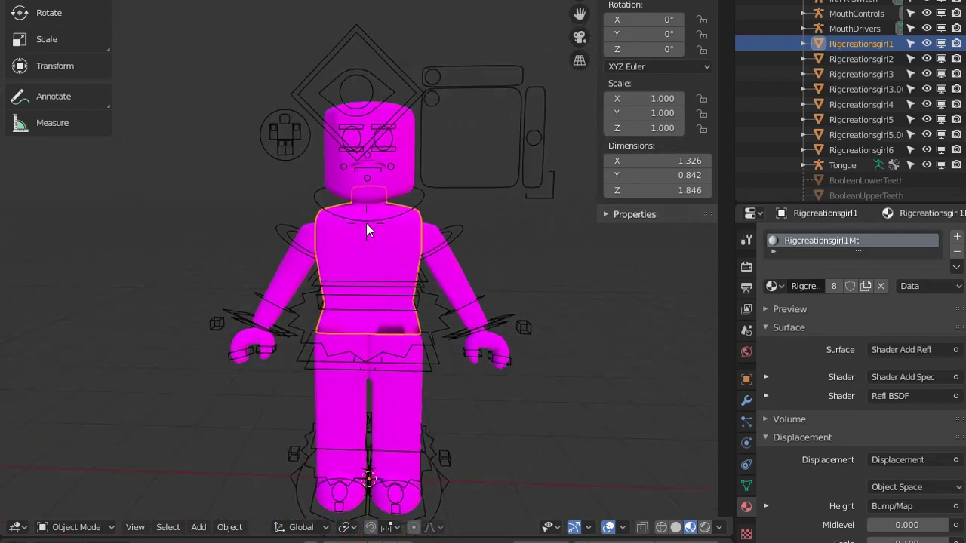
- Replace the torso's material with a new one and assign an Image Texture to its Base Color
{"action": "left_click", "coordinate": [880, 286]}
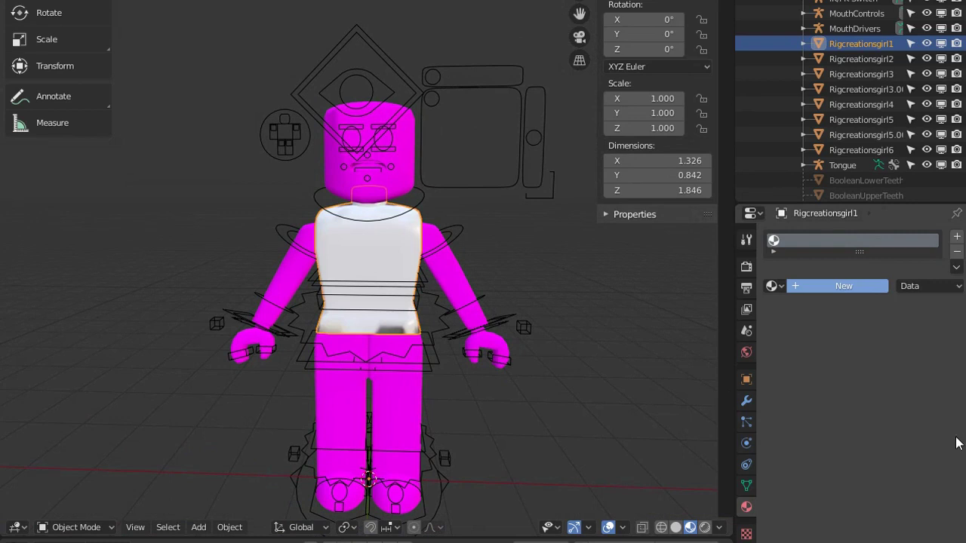
{"action": "key", "text": "ctrl+z"}
{"action": "left_click", "coordinate": [956, 413]}
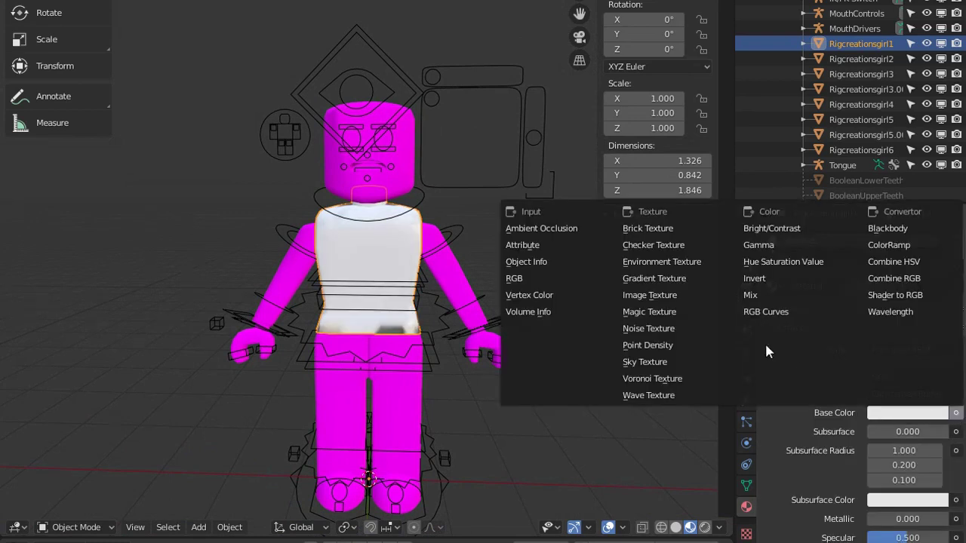
{"action": "left_click", "coordinate": [649, 295]}
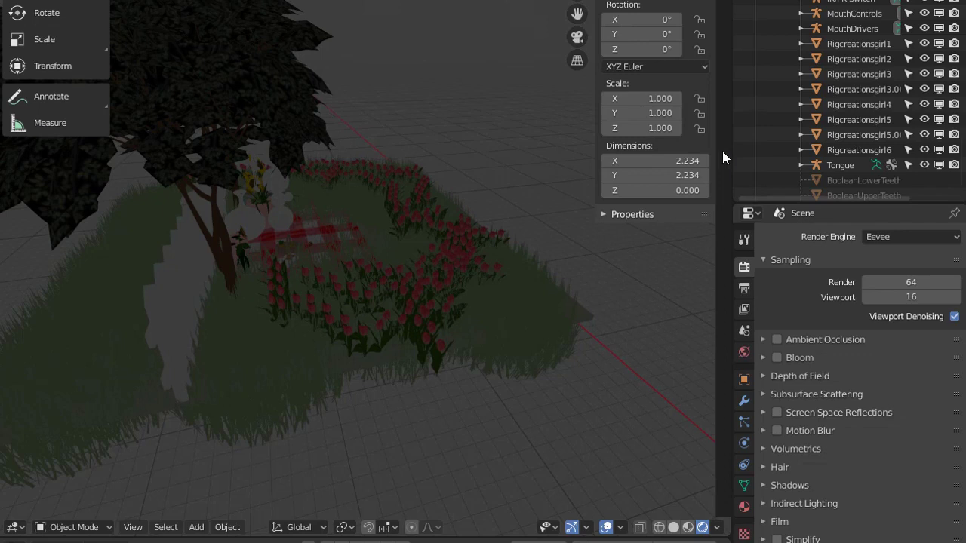
- Inspect the picnic scene from above and from a distance, then fly through it to the tulips facing the blanket
{"action": "scroll", "coordinate": [541, 238], "scroll_direction": "down", "scroll_amount": 4}
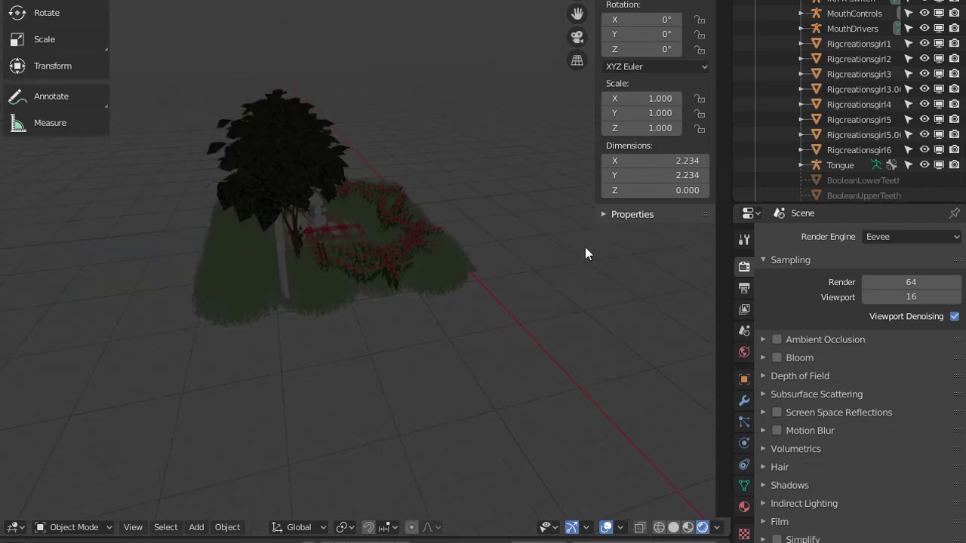
{"action": "scroll", "coordinate": [589, 254], "scroll_direction": "down", "scroll_amount": 5}
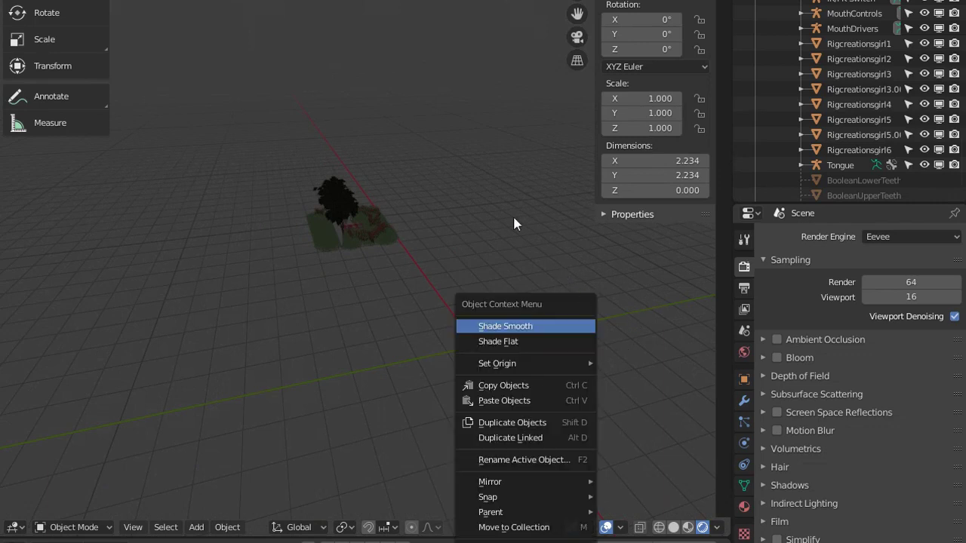
{"action": "key", "text": "Escape"}
{"action": "key", "text": "KP_3"}
{"action": "key", "text": "KP_7"}
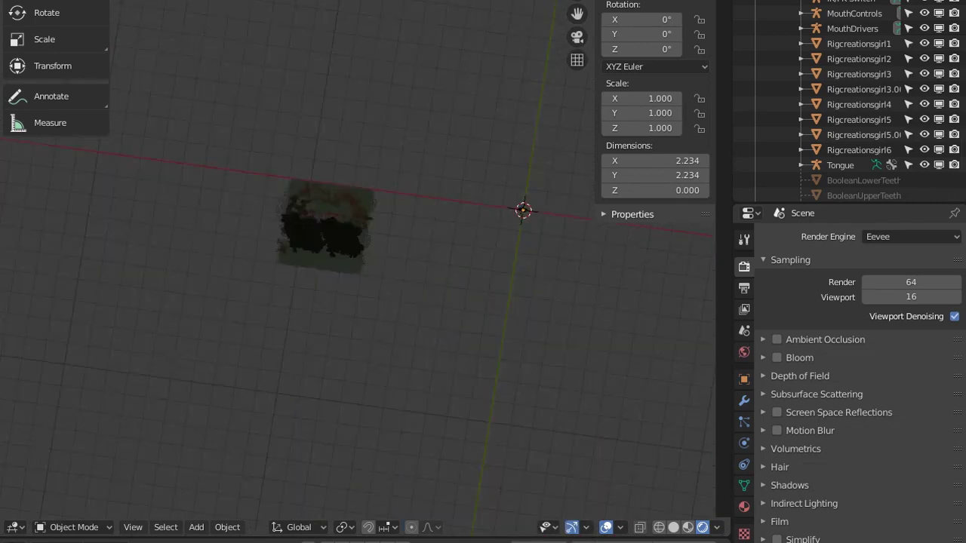
{"action": "key", "text": "KP_9"}
{"action": "scroll", "coordinate": [486, 248], "scroll_direction": "up", "scroll_amount": 8}
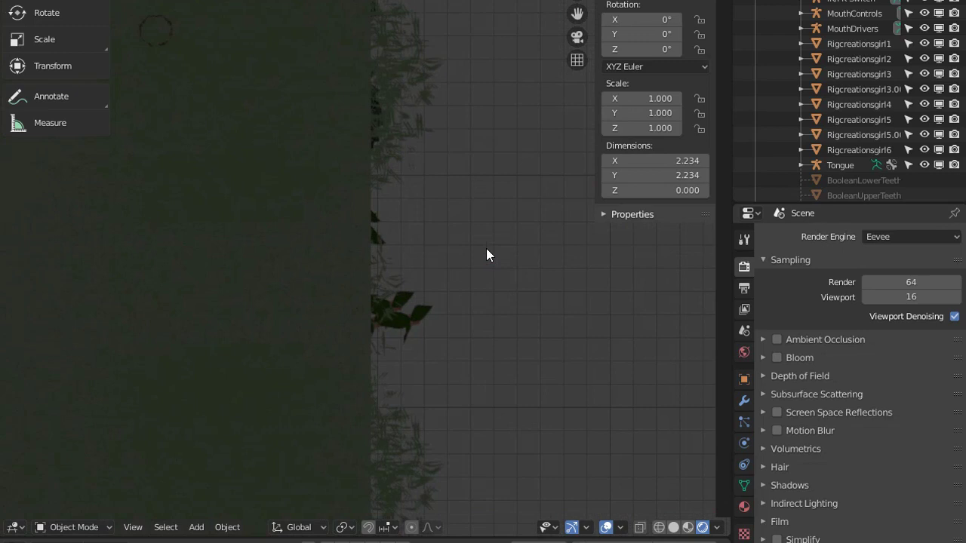
{"action": "scroll", "coordinate": [363, 222], "scroll_direction": "up", "scroll_amount": 5}
{"action": "scroll", "coordinate": [373, 188], "scroll_direction": "down", "scroll_amount": 8}
{"action": "middle_click_drag", "start_coordinate": [373, 189], "coordinate": [358, 185]}
{"action": "key", "text": "Escape"}
{"action": "key", "text": "KP_1"}
{"action": "key", "text": "shift+grave"}
{"action": "key", "text": "w"}
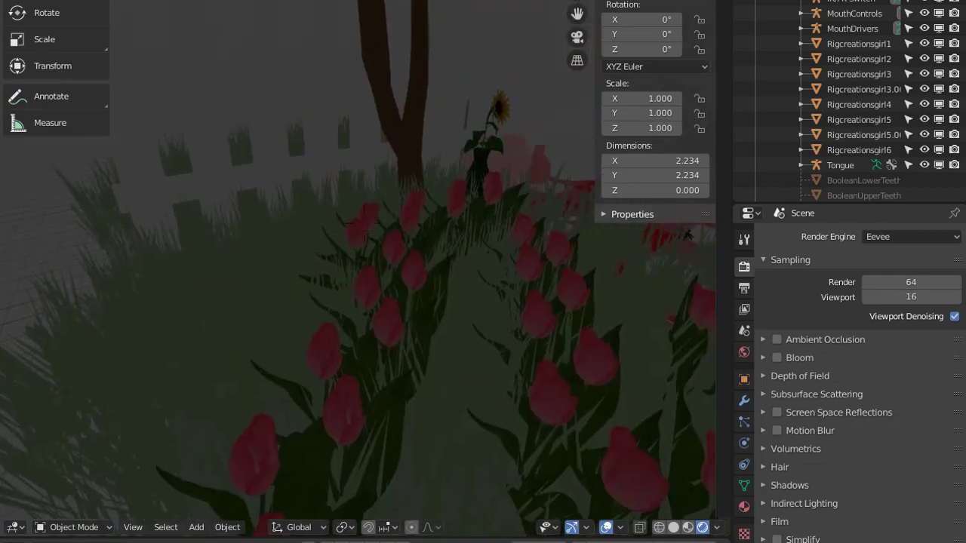
{"action": "left_click", "coordinate": [366, 223]}
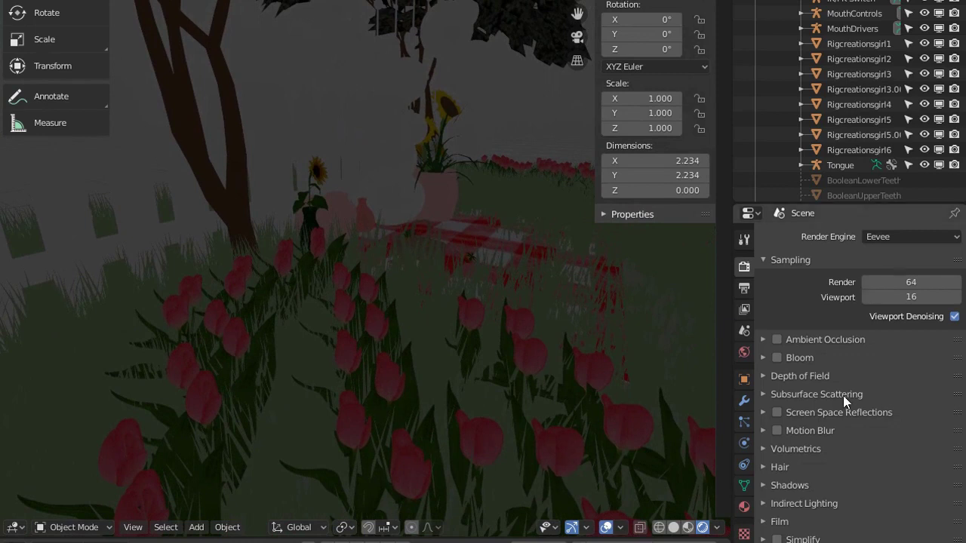
- Replace the scene's world with a new one and try an Image Texture as its background color
{"action": "left_click", "coordinate": [748, 357]}
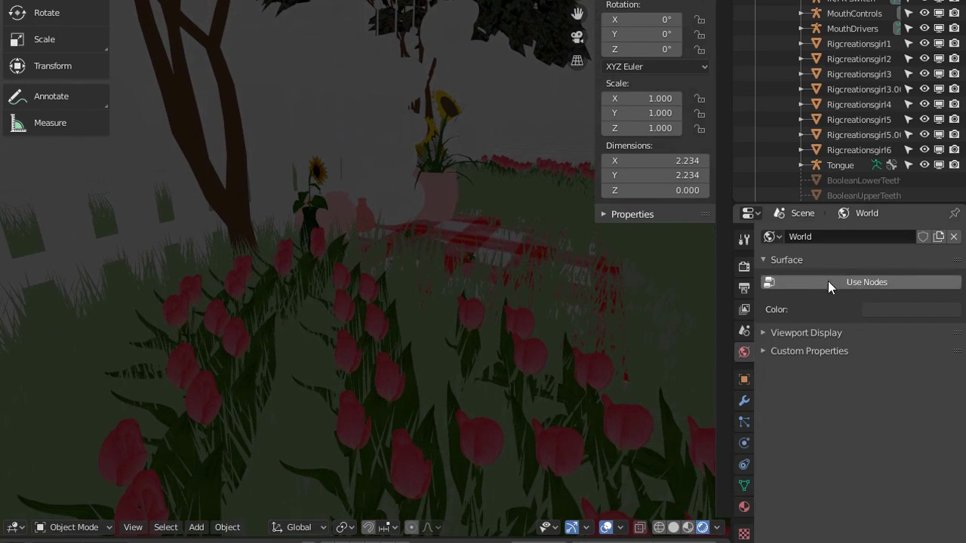
{"action": "left_click", "coordinate": [953, 237]}
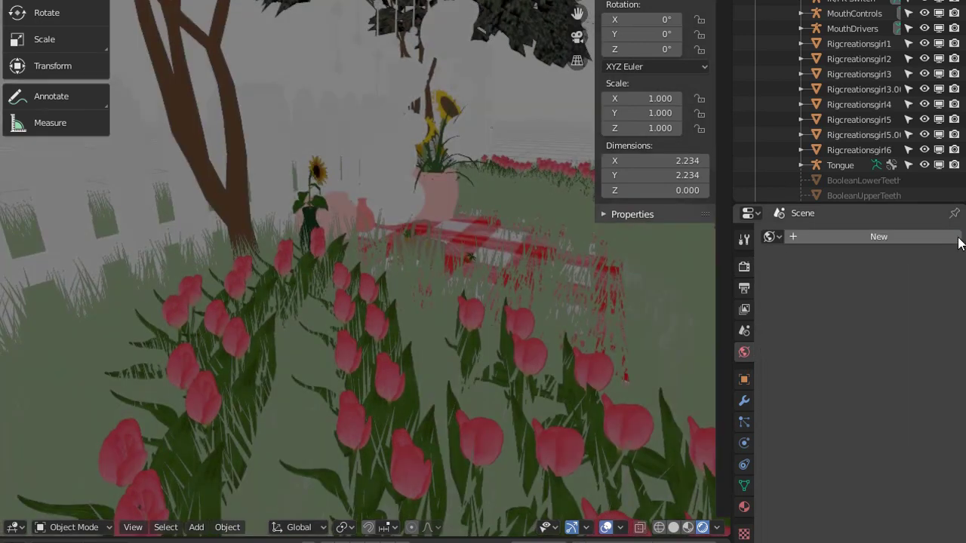
{"action": "left_click", "coordinate": [918, 237]}
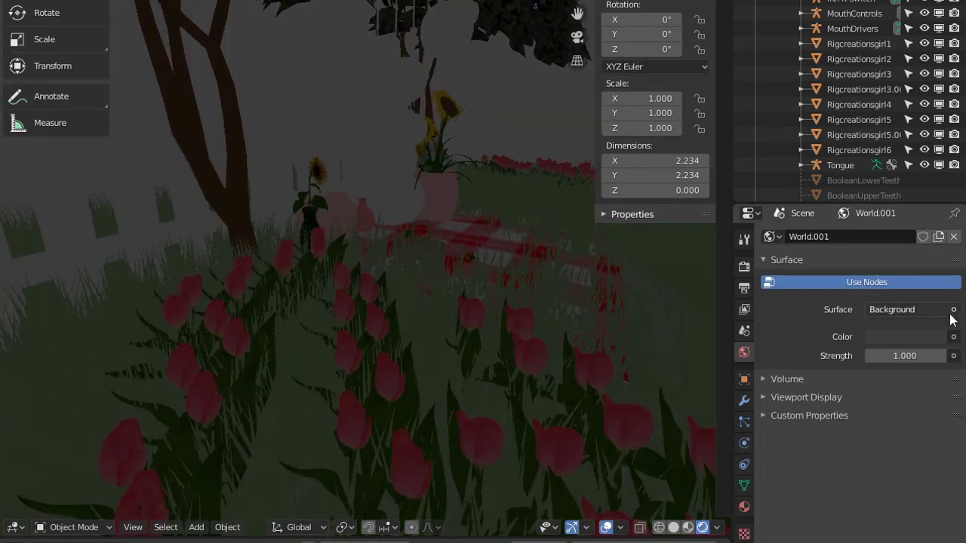
{"action": "left_click", "coordinate": [954, 336]}
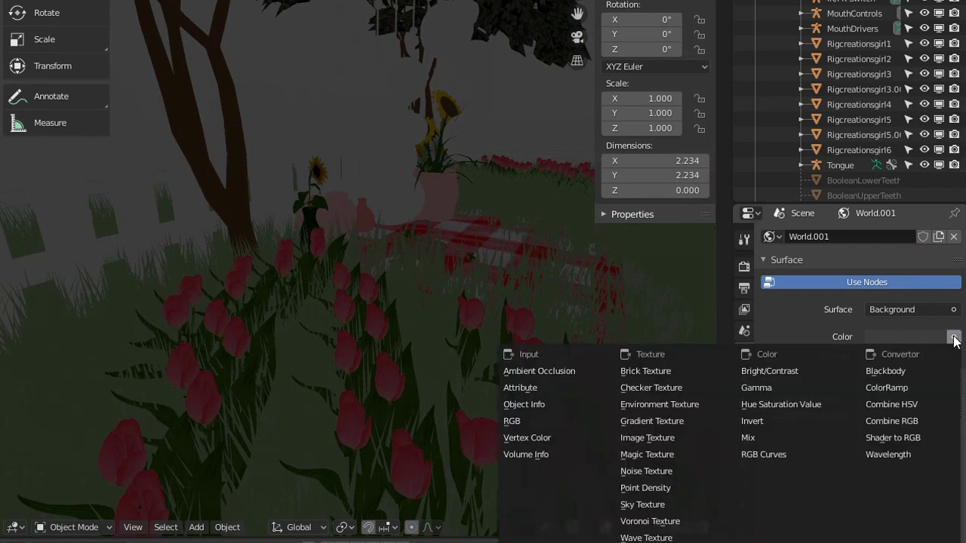
{"action": "left_click", "coordinate": [666, 439]}
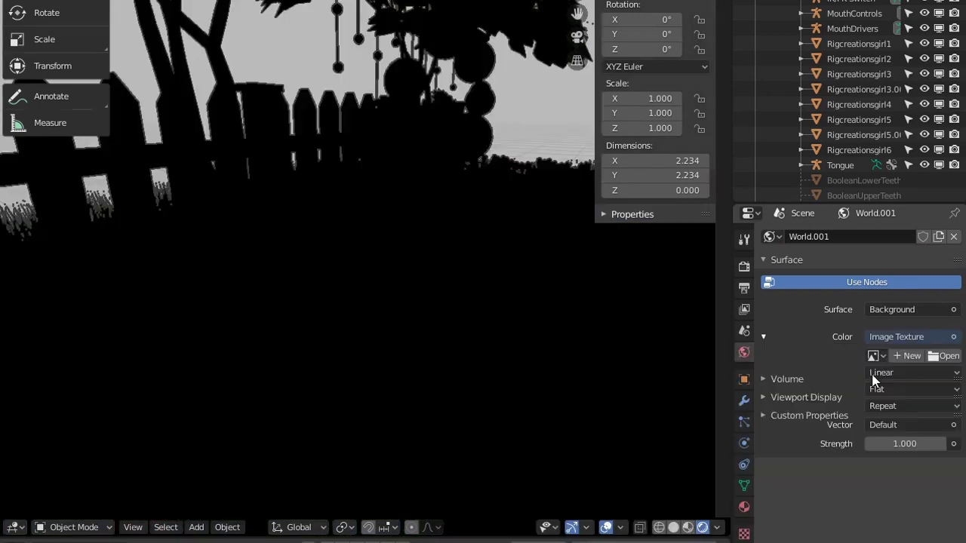
{"action": "left_click", "coordinate": [945, 356]}
{"action": "left_click", "coordinate": [857, 39]}
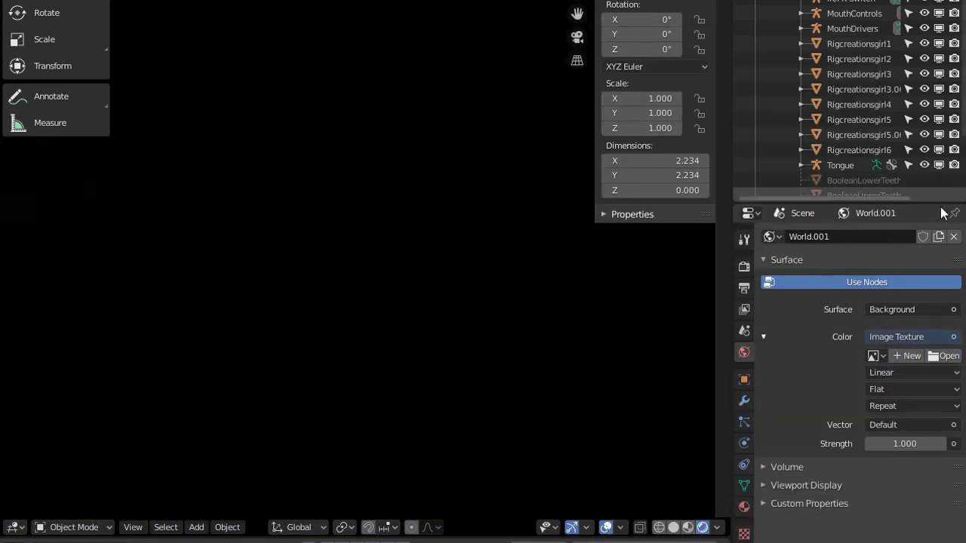
- Replace the world with a new one and load tiergarten_4k.hdr as an Environment Texture for its background color
{"action": "left_click", "coordinate": [953, 236]}
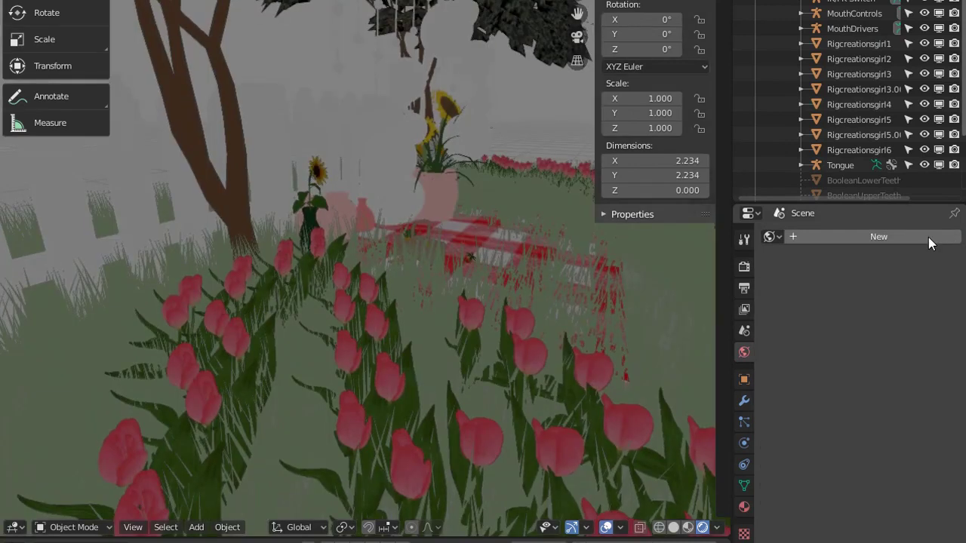
{"action": "left_click", "coordinate": [917, 236]}
{"action": "left_click", "coordinate": [953, 337]}
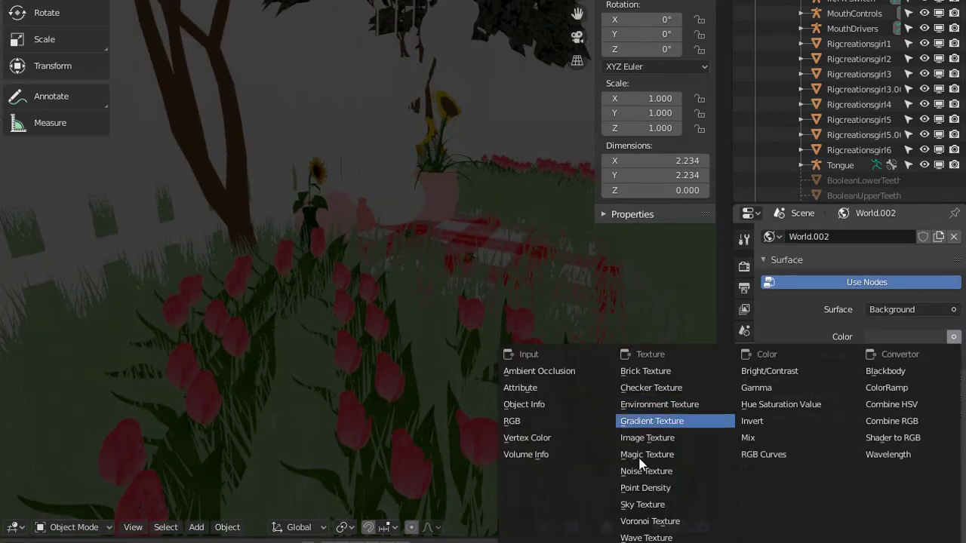
{"action": "left_click", "coordinate": [664, 408]}
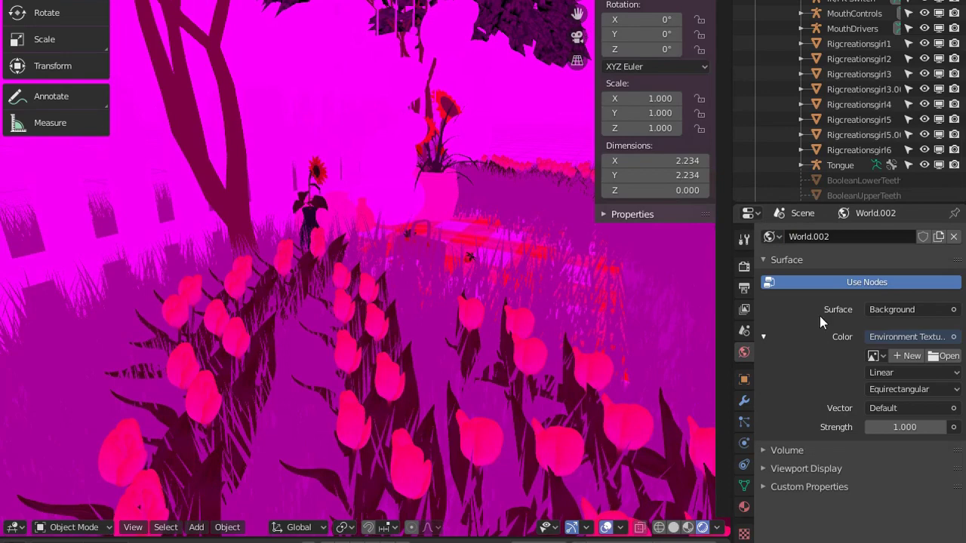
{"action": "left_click", "coordinate": [953, 356]}
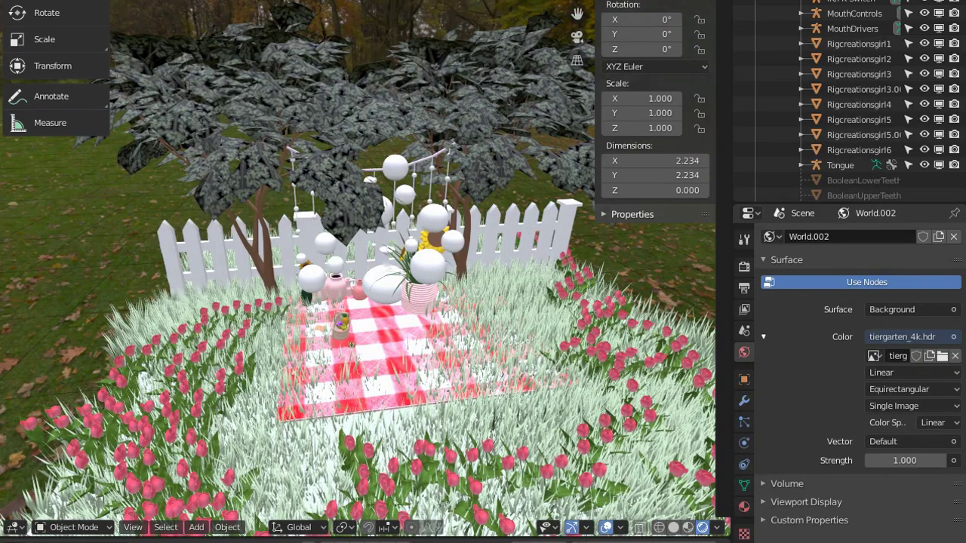
- Select all parts of the woman rig and move them to the front edge of the picnic set
{"action": "scroll", "coordinate": [523, 55], "scroll_direction": "down", "scroll_amount": 3}
{"action": "scroll", "coordinate": [523, 54], "scroll_direction": "up", "scroll_amount": 2}
{"action": "scroll", "coordinate": [524, 54], "scroll_direction": "down", "scroll_amount": 4}
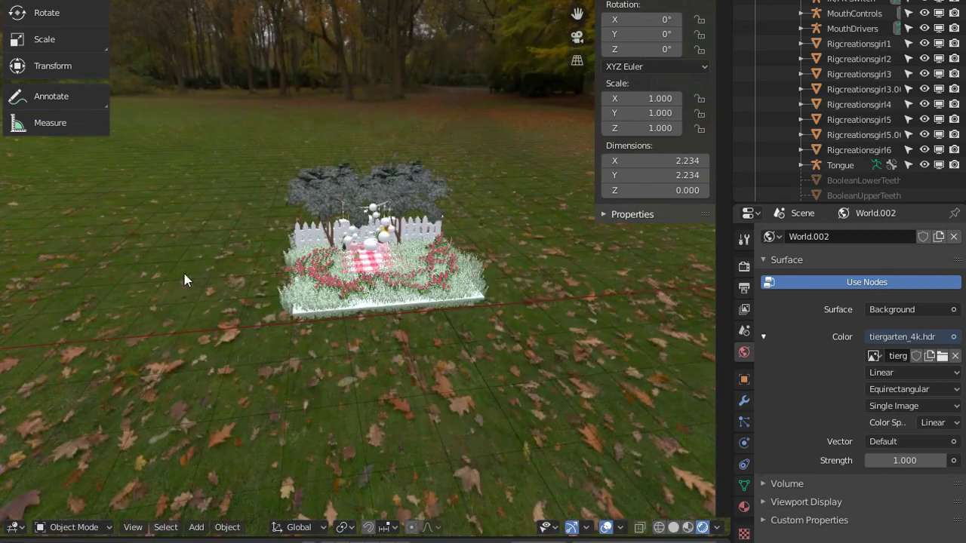
{"action": "scroll", "coordinate": [243, 259], "scroll_direction": "down", "scroll_amount": 6}
{"action": "scroll", "coordinate": [191, 281], "scroll_direction": "up", "scroll_amount": 3}
{"action": "left_click_drag", "start_coordinate": [86, 263], "coordinate": [345, 298]}
{"action": "scroll", "coordinate": [363, 305], "scroll_direction": "up", "scroll_amount": 8}
{"action": "scroll", "coordinate": [384, 476], "scroll_direction": "down", "scroll_amount": 3}
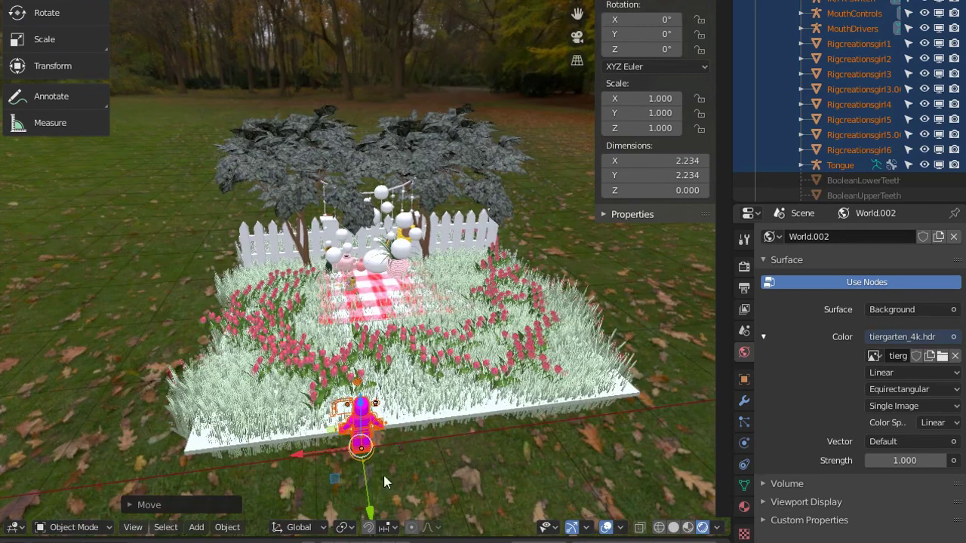
- Move the woman rig over the grass onto the back of the checkered picnic blanket beside the vases
{"action": "left_click_drag", "start_coordinate": [367, 483], "coordinate": [341, 361]}
{"action": "scroll", "coordinate": [341, 361], "scroll_direction": "up", "scroll_amount": 3}
{"action": "left_click_drag", "start_coordinate": [279, 353], "coordinate": [350, 360]}
{"action": "left_click_drag", "start_coordinate": [397, 290], "coordinate": [462, 247]}
{"action": "scroll", "coordinate": [464, 247], "scroll_direction": "up", "scroll_amount": 2}
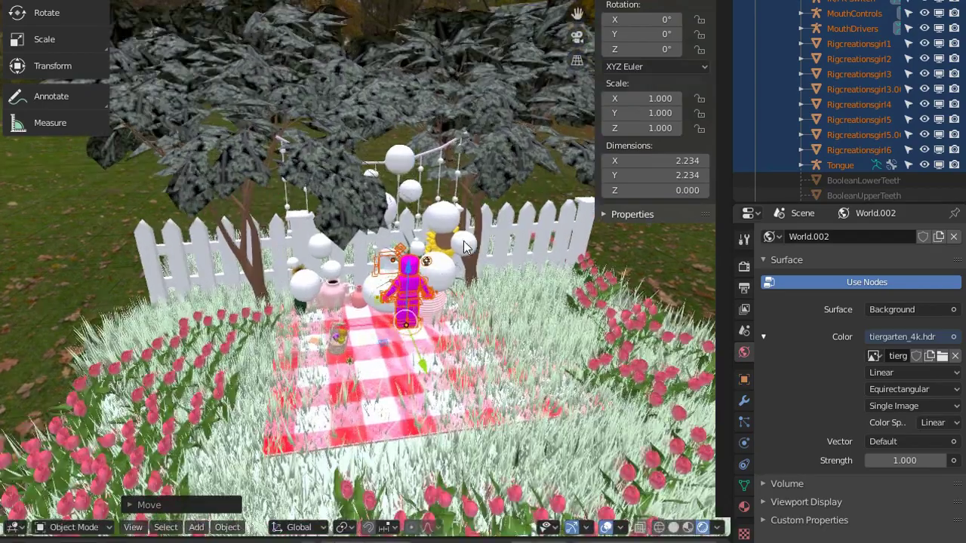
{"action": "scroll", "coordinate": [468, 240], "scroll_direction": "down", "scroll_amount": 6}
{"action": "scroll", "coordinate": [470, 237], "scroll_direction": "up", "scroll_amount": 5}
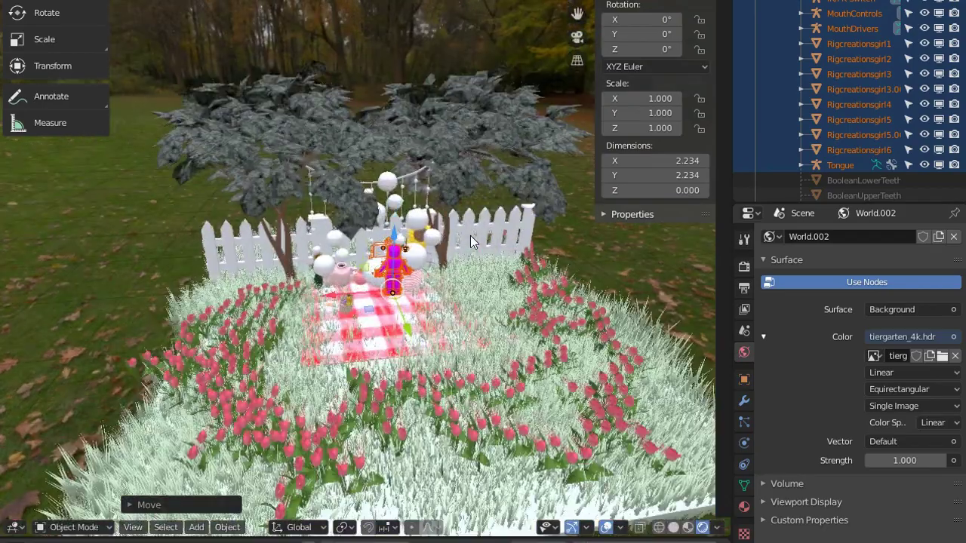
{"action": "scroll", "coordinate": [470, 236], "scroll_direction": "up", "scroll_amount": 5}
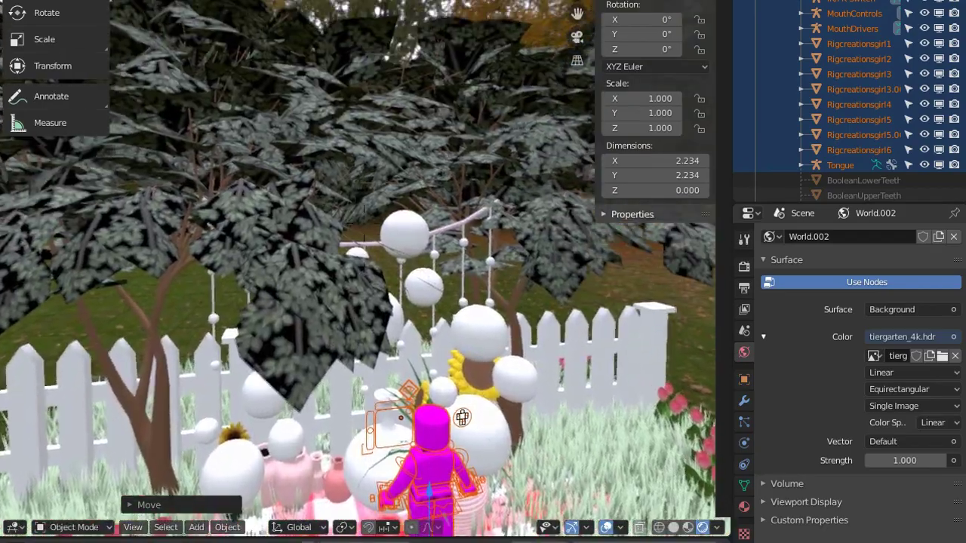
{"action": "middle_click_drag", "start_coordinate": [470, 236], "coordinate": [493, 284]}
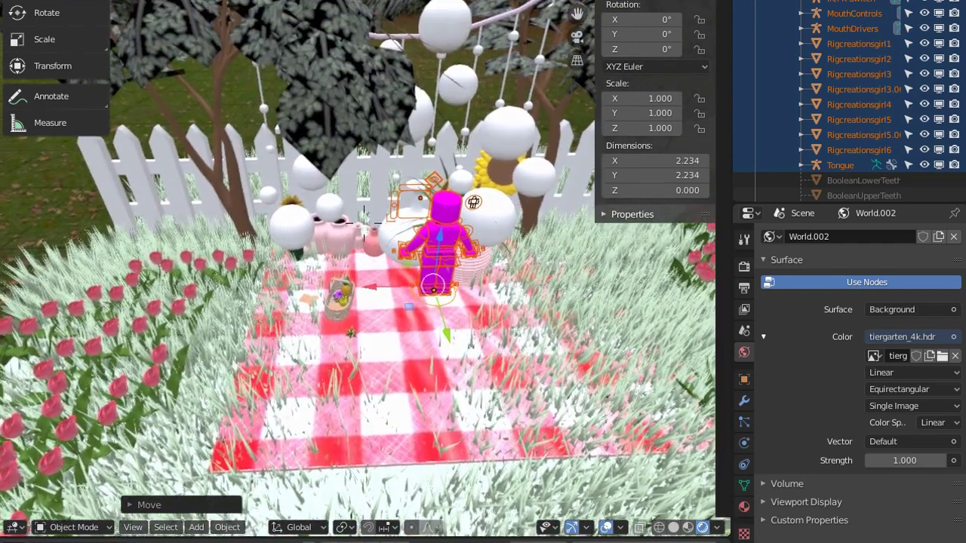
- Put the woman rig in Pose Mode and rotate it about the vertical axis
{"action": "left_click", "coordinate": [363, 230]}
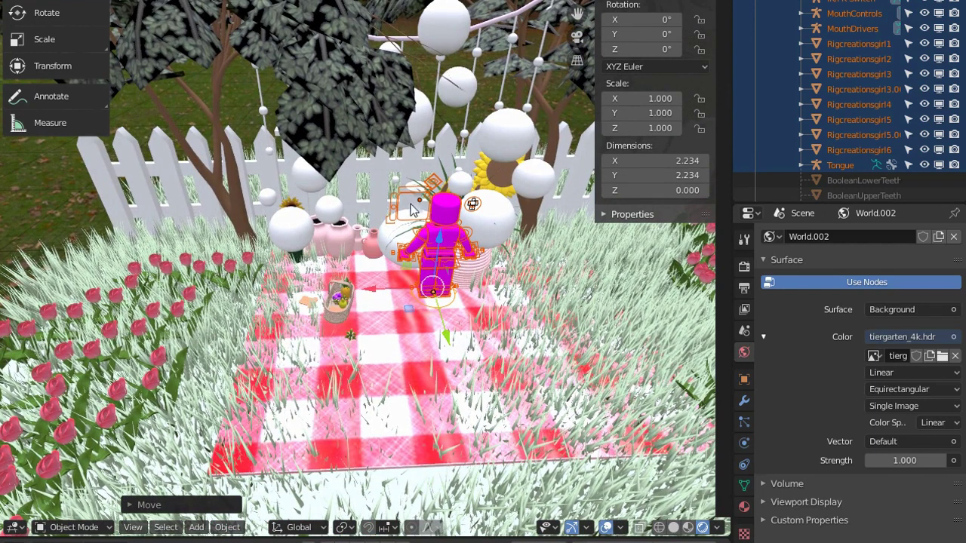
{"action": "left_click", "coordinate": [446, 217]}
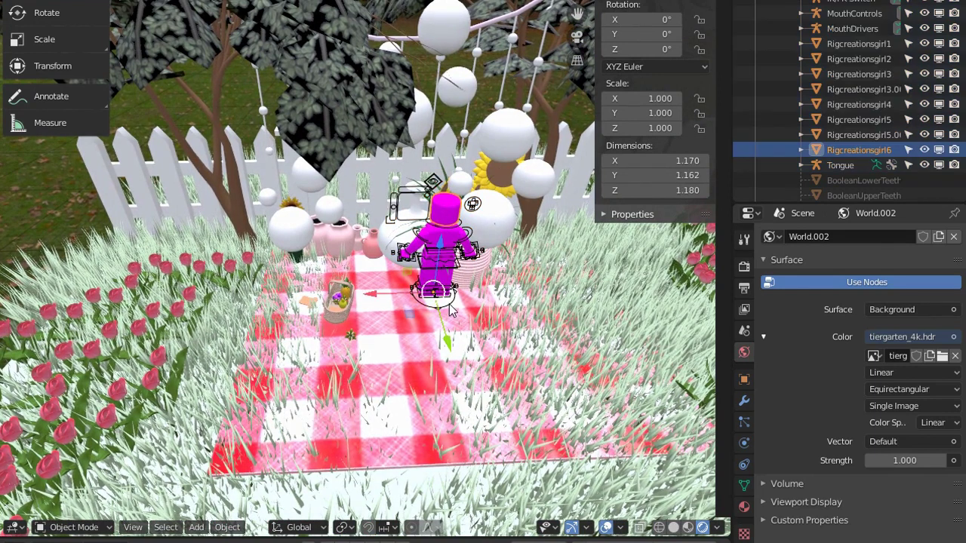
{"action": "key", "text": "ctrl+Tab"}
{"action": "left_click", "coordinate": [44, 13]}
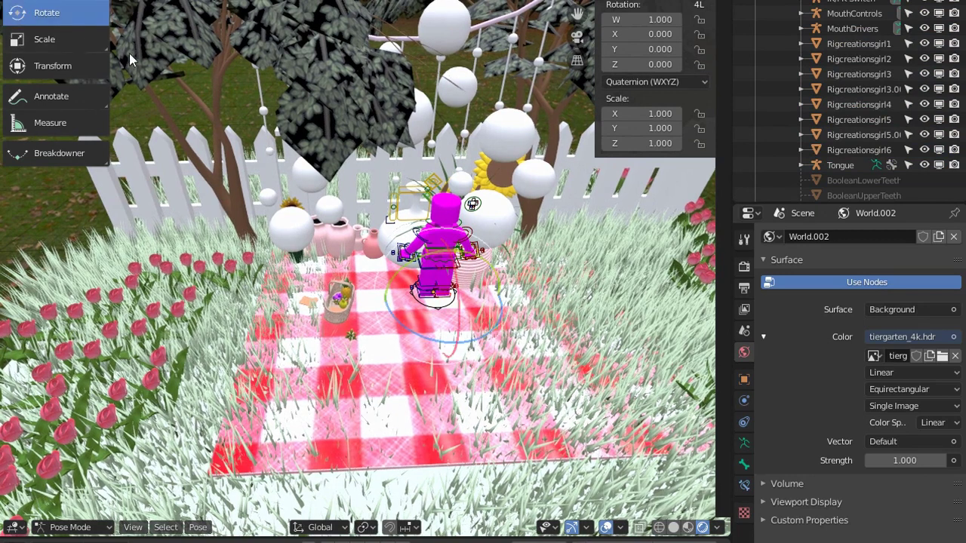
{"action": "left_click_drag", "start_coordinate": [485, 331], "coordinate": [545, 376]}
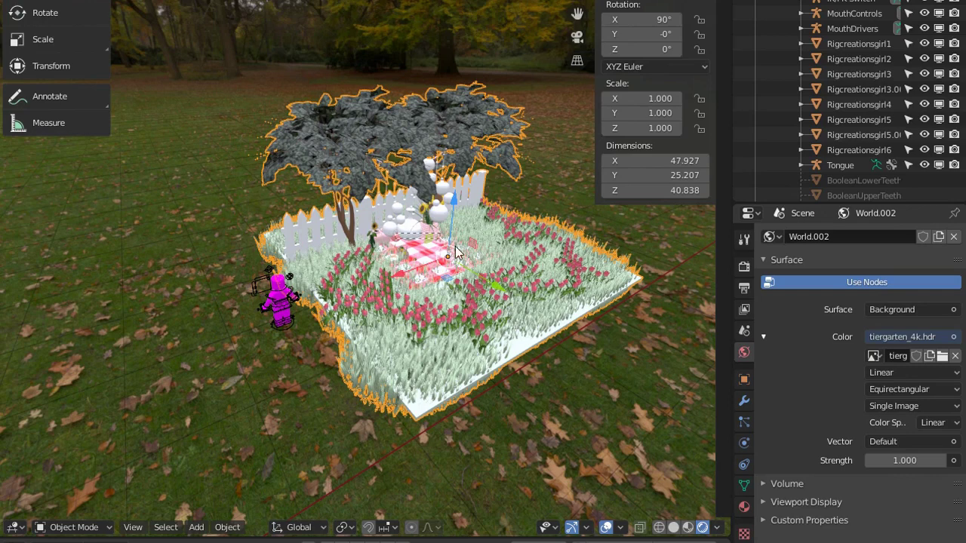
- Move the whole picnic set across the field, away from the woman rig
{"action": "left_click_drag", "start_coordinate": [497, 293], "coordinate": [371, 198]}
{"action": "scroll", "coordinate": [371, 198], "scroll_direction": "up", "scroll_amount": 4}
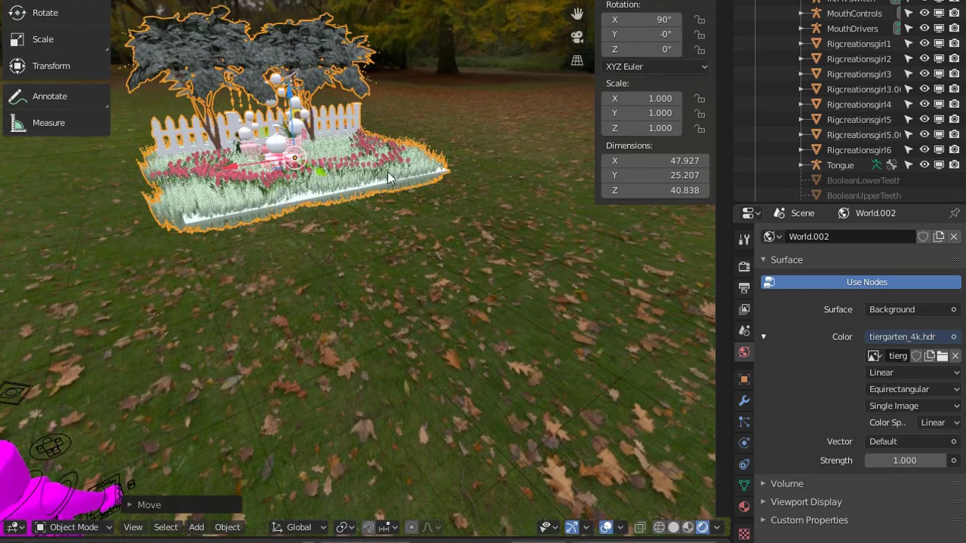
{"action": "middle_click_drag", "start_coordinate": [344, 157], "coordinate": [364, 223]}
{"action": "scroll", "coordinate": [363, 223], "scroll_direction": "up", "scroll_amount": 7}
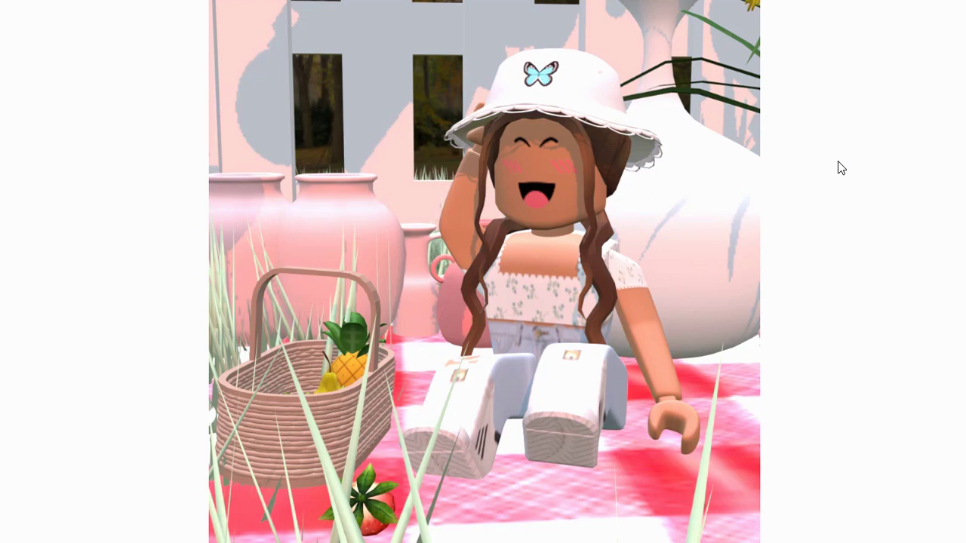
{"action": "mouse_move", "coordinate": [938, 328]}
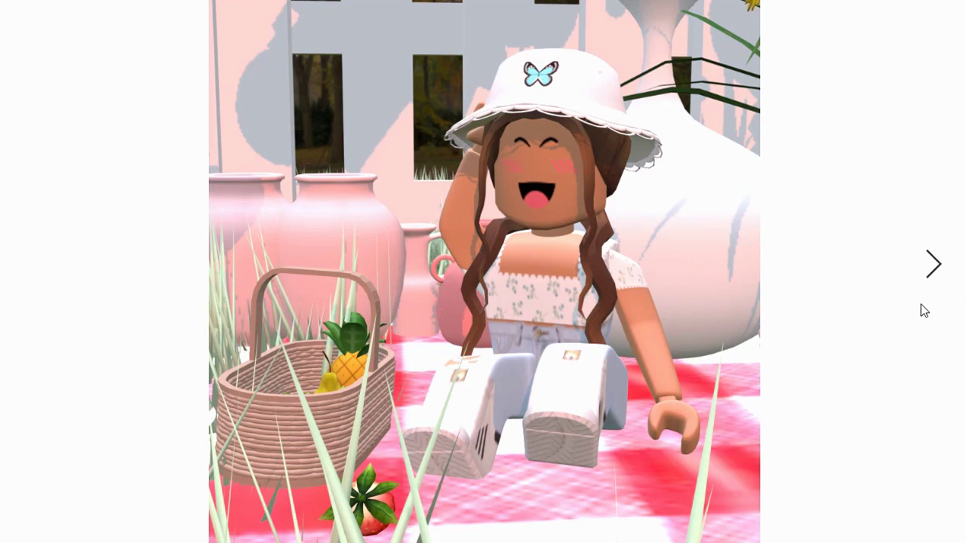